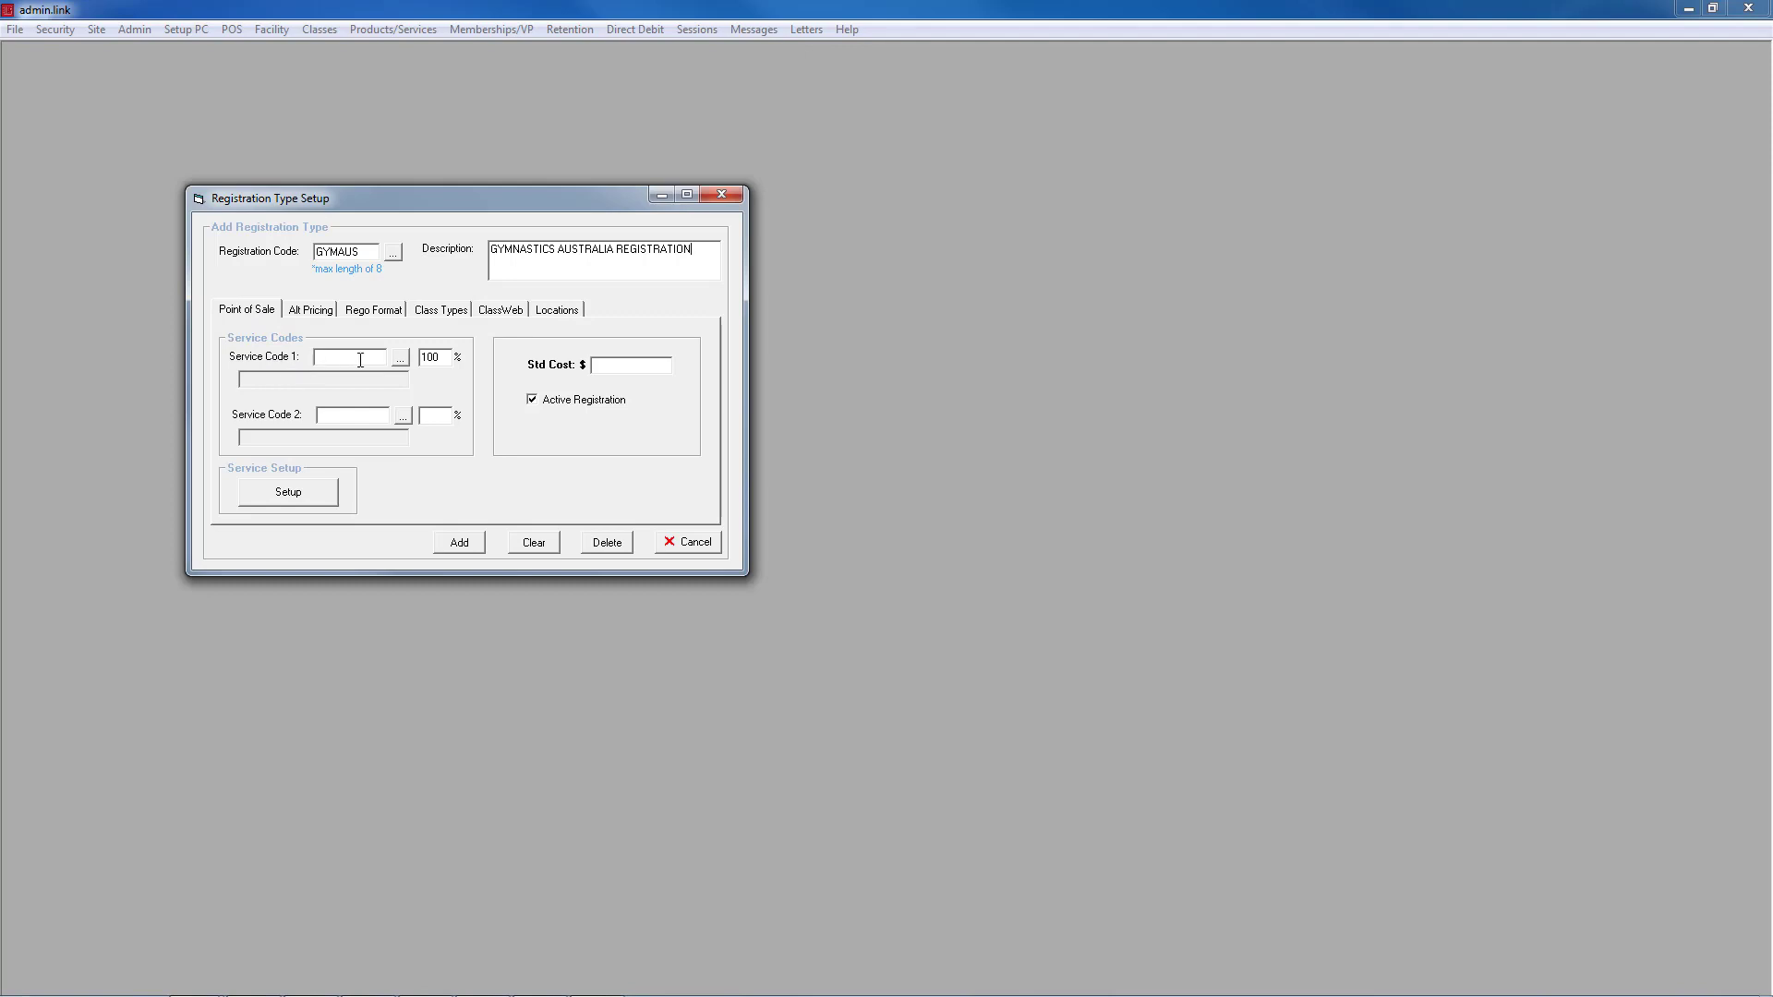
Step: Link service S1002 (Gymnastics Australia Registration Fee) as Service Code 1, glancing at its setup
left_click(404, 363)
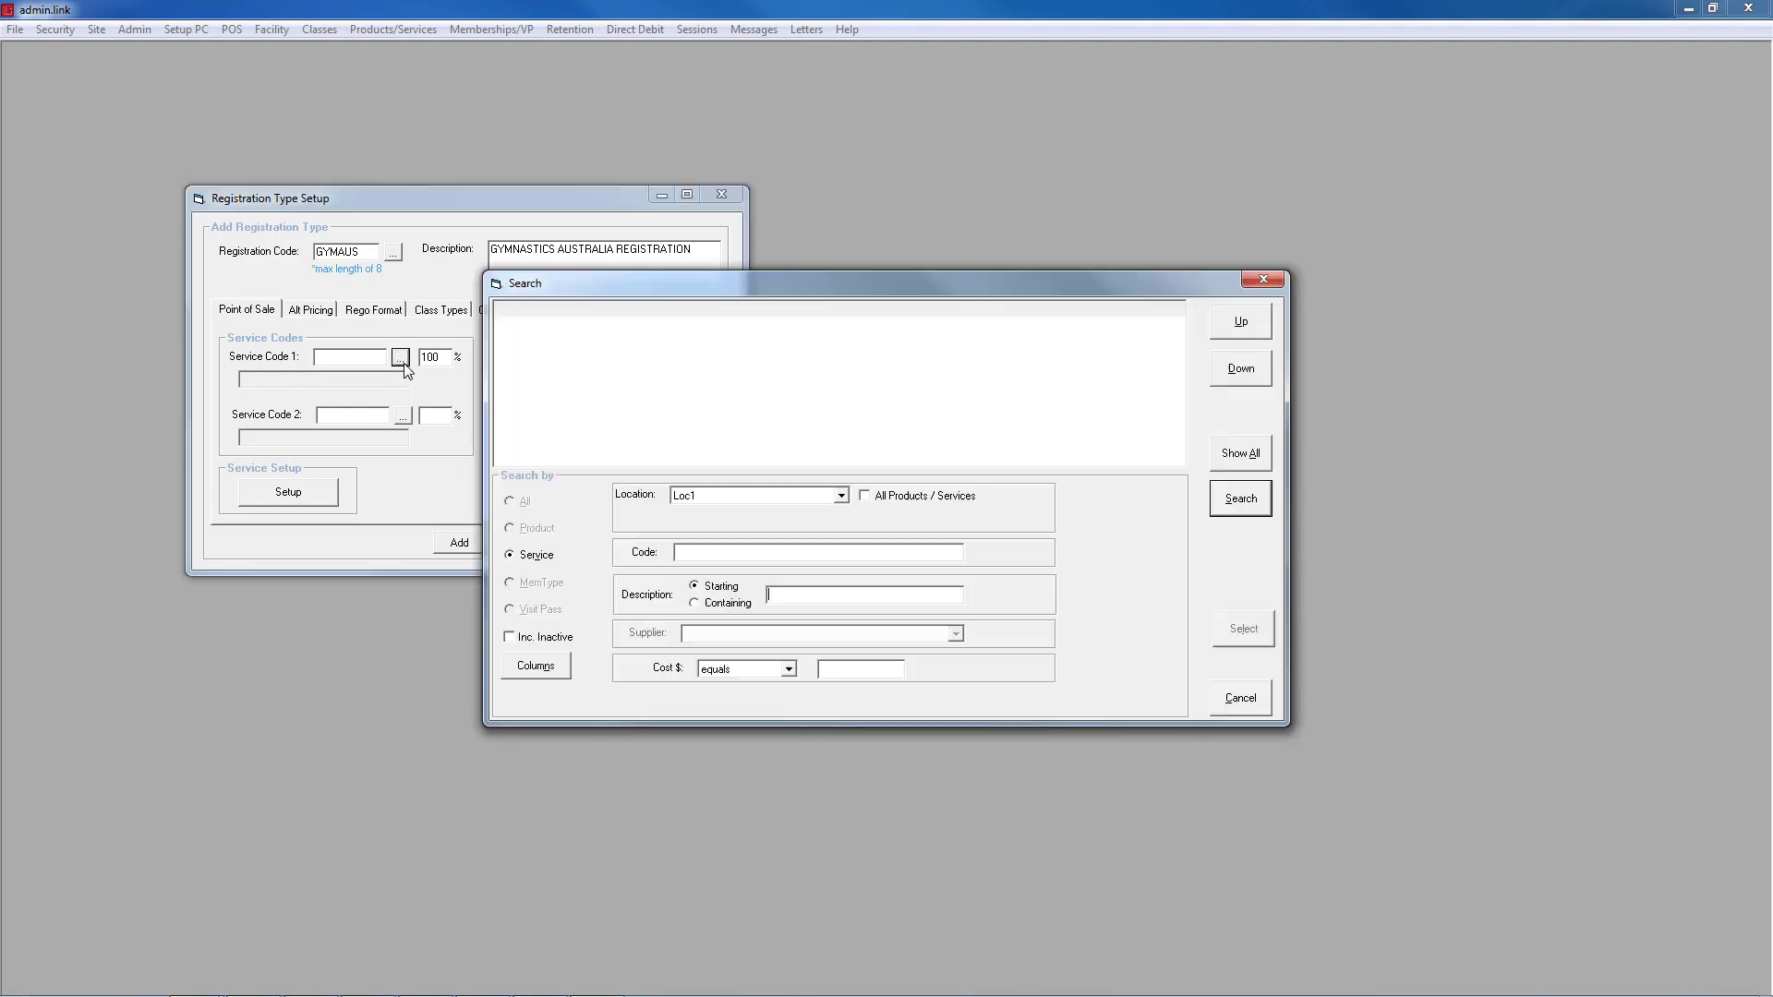
left_click(1246, 500)
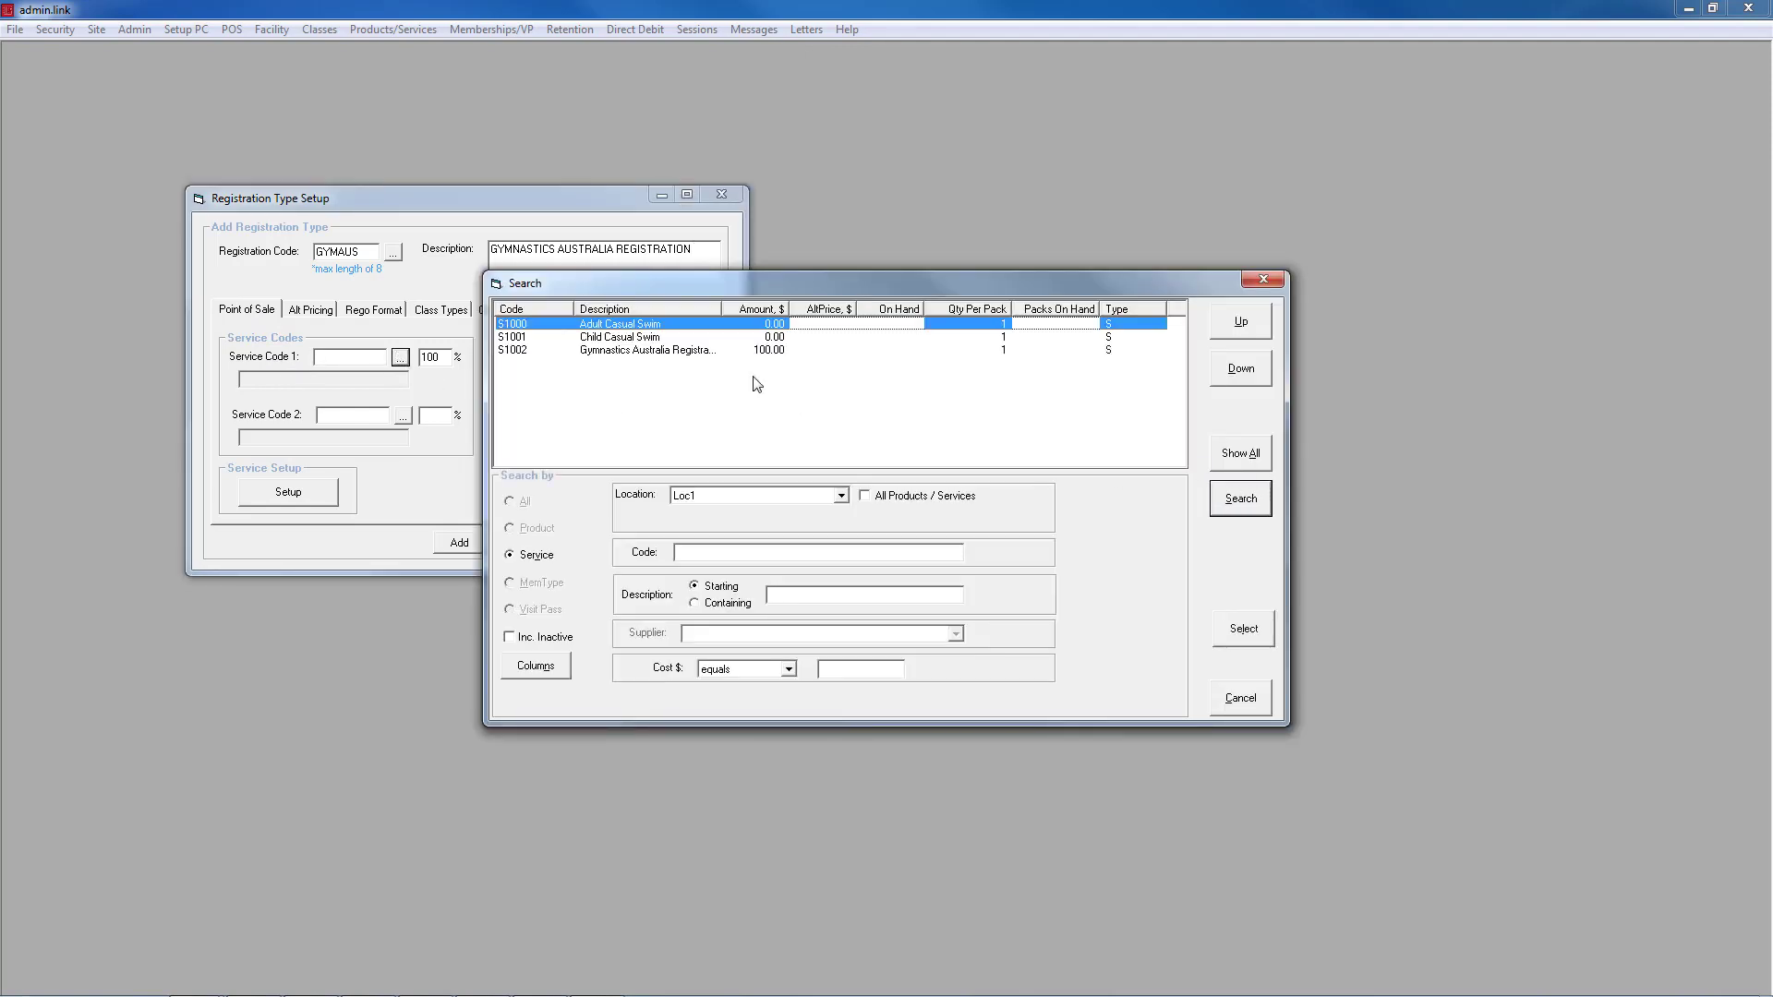
double_click(617, 359)
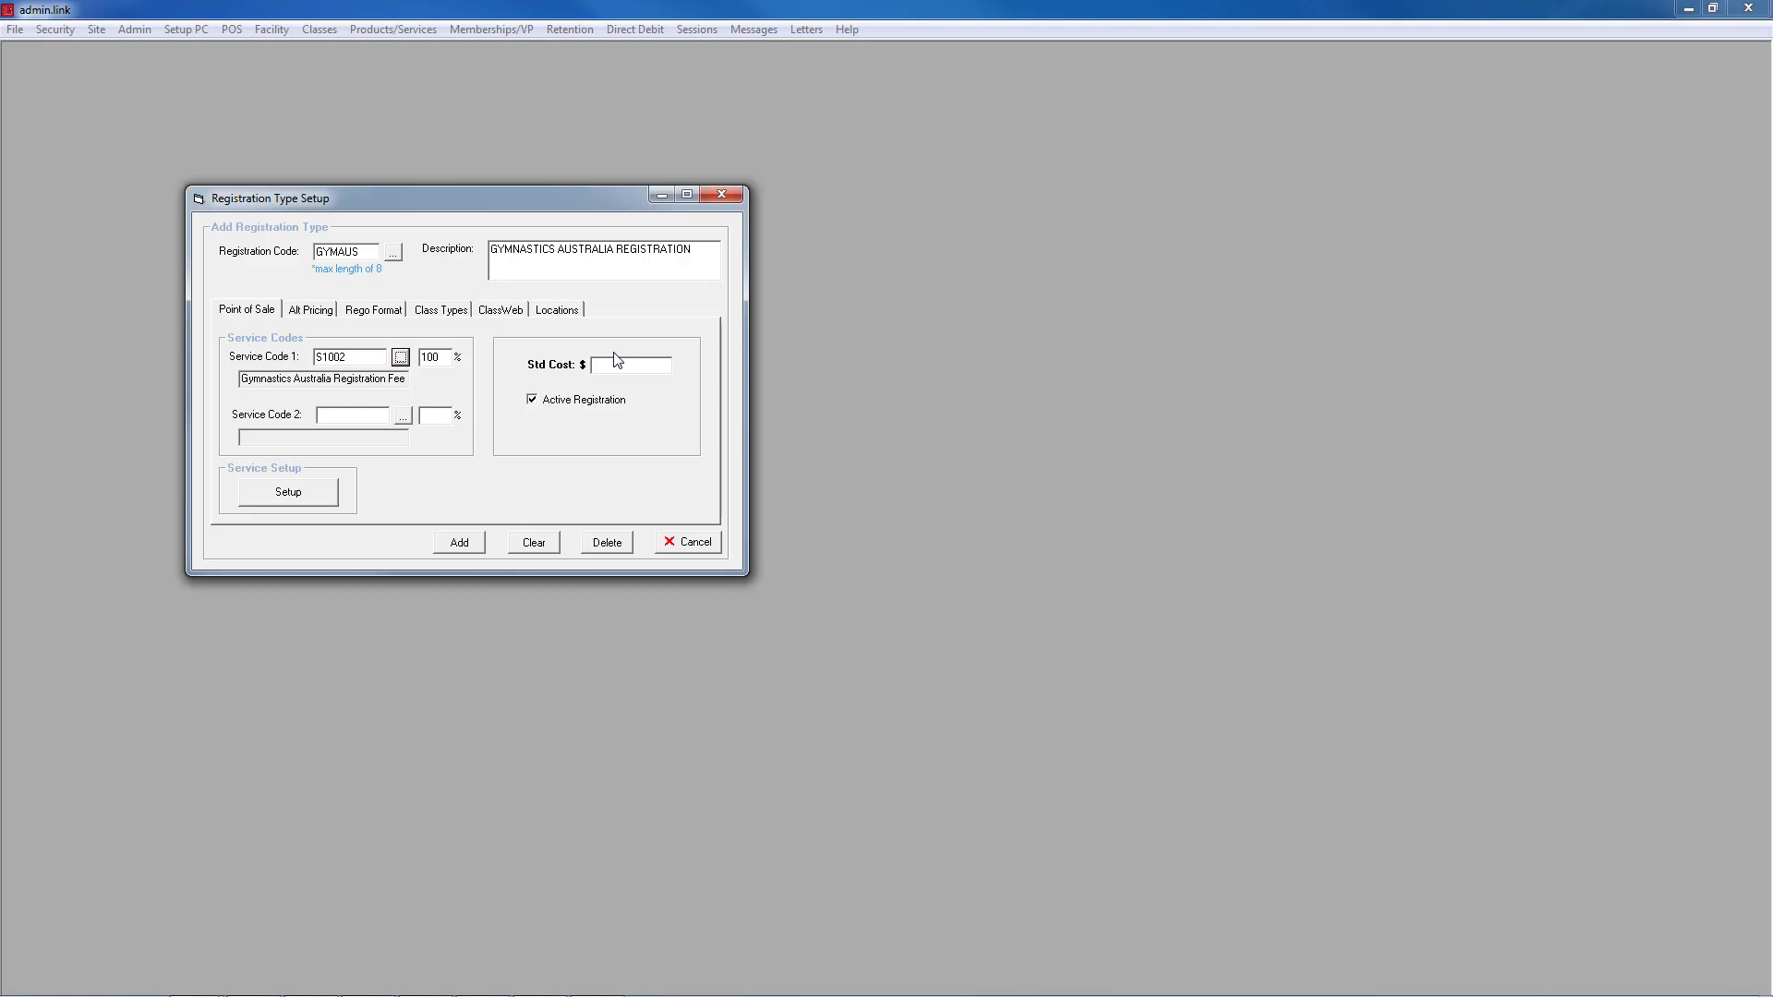
left_click(314, 499)
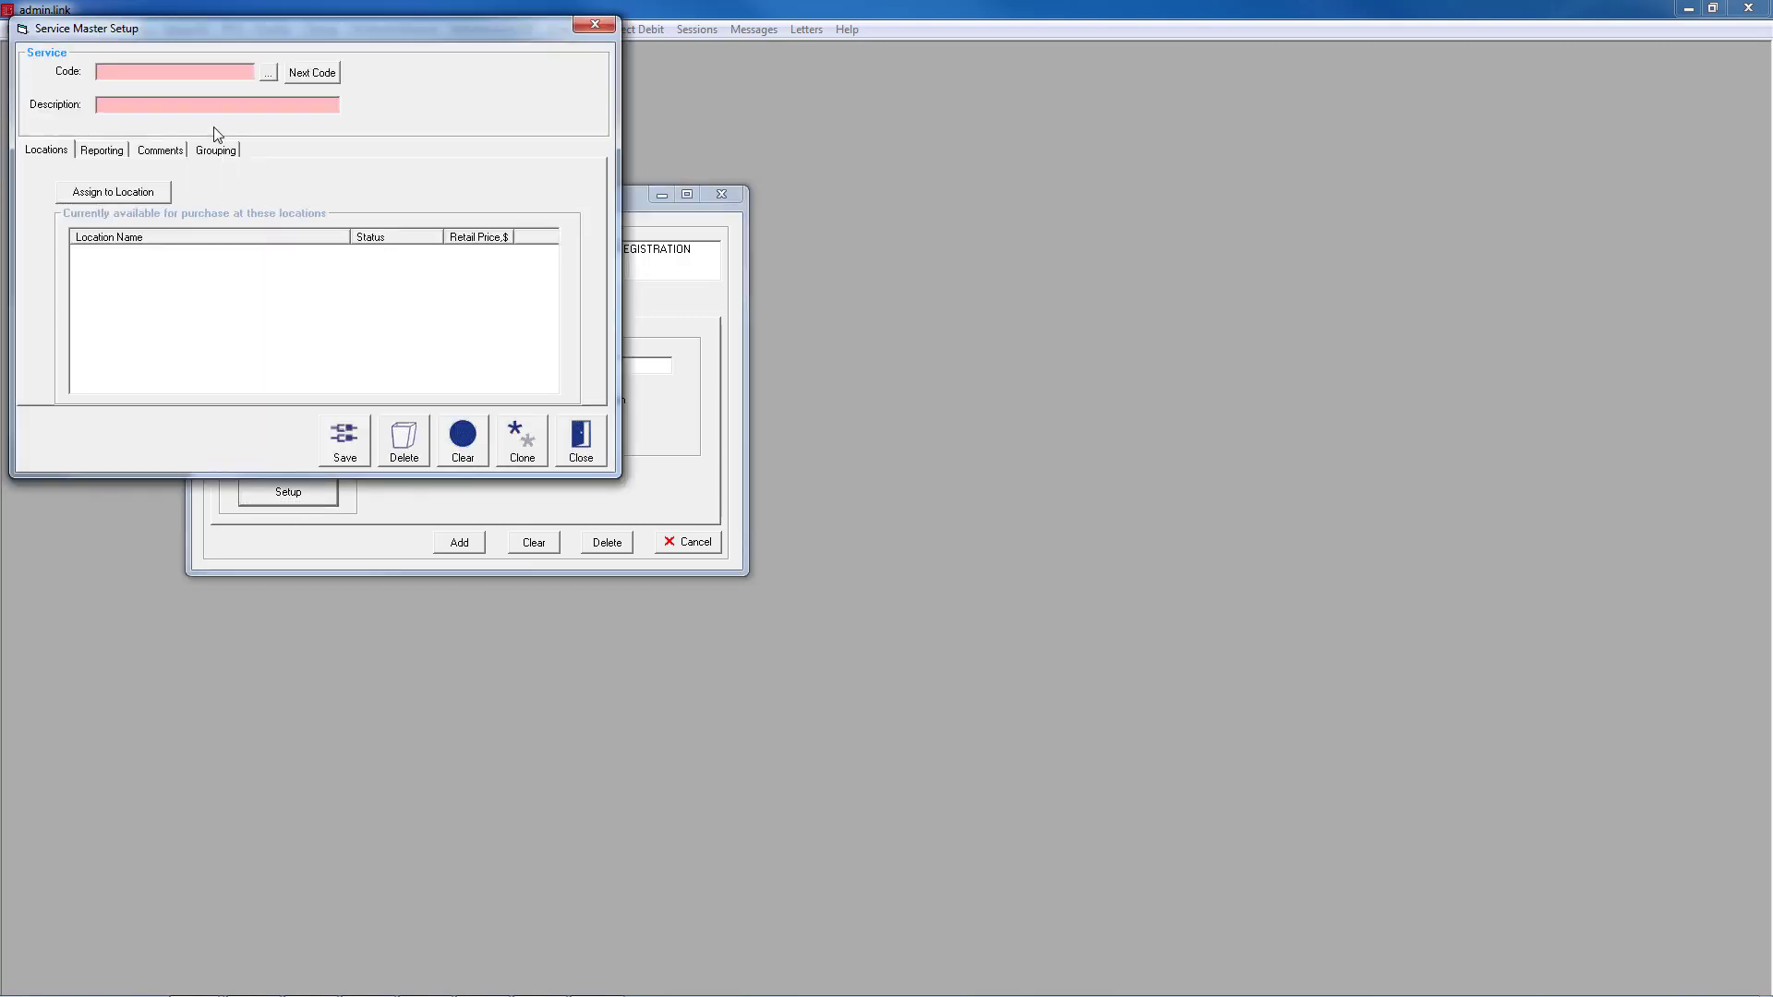
left_click(600, 451)
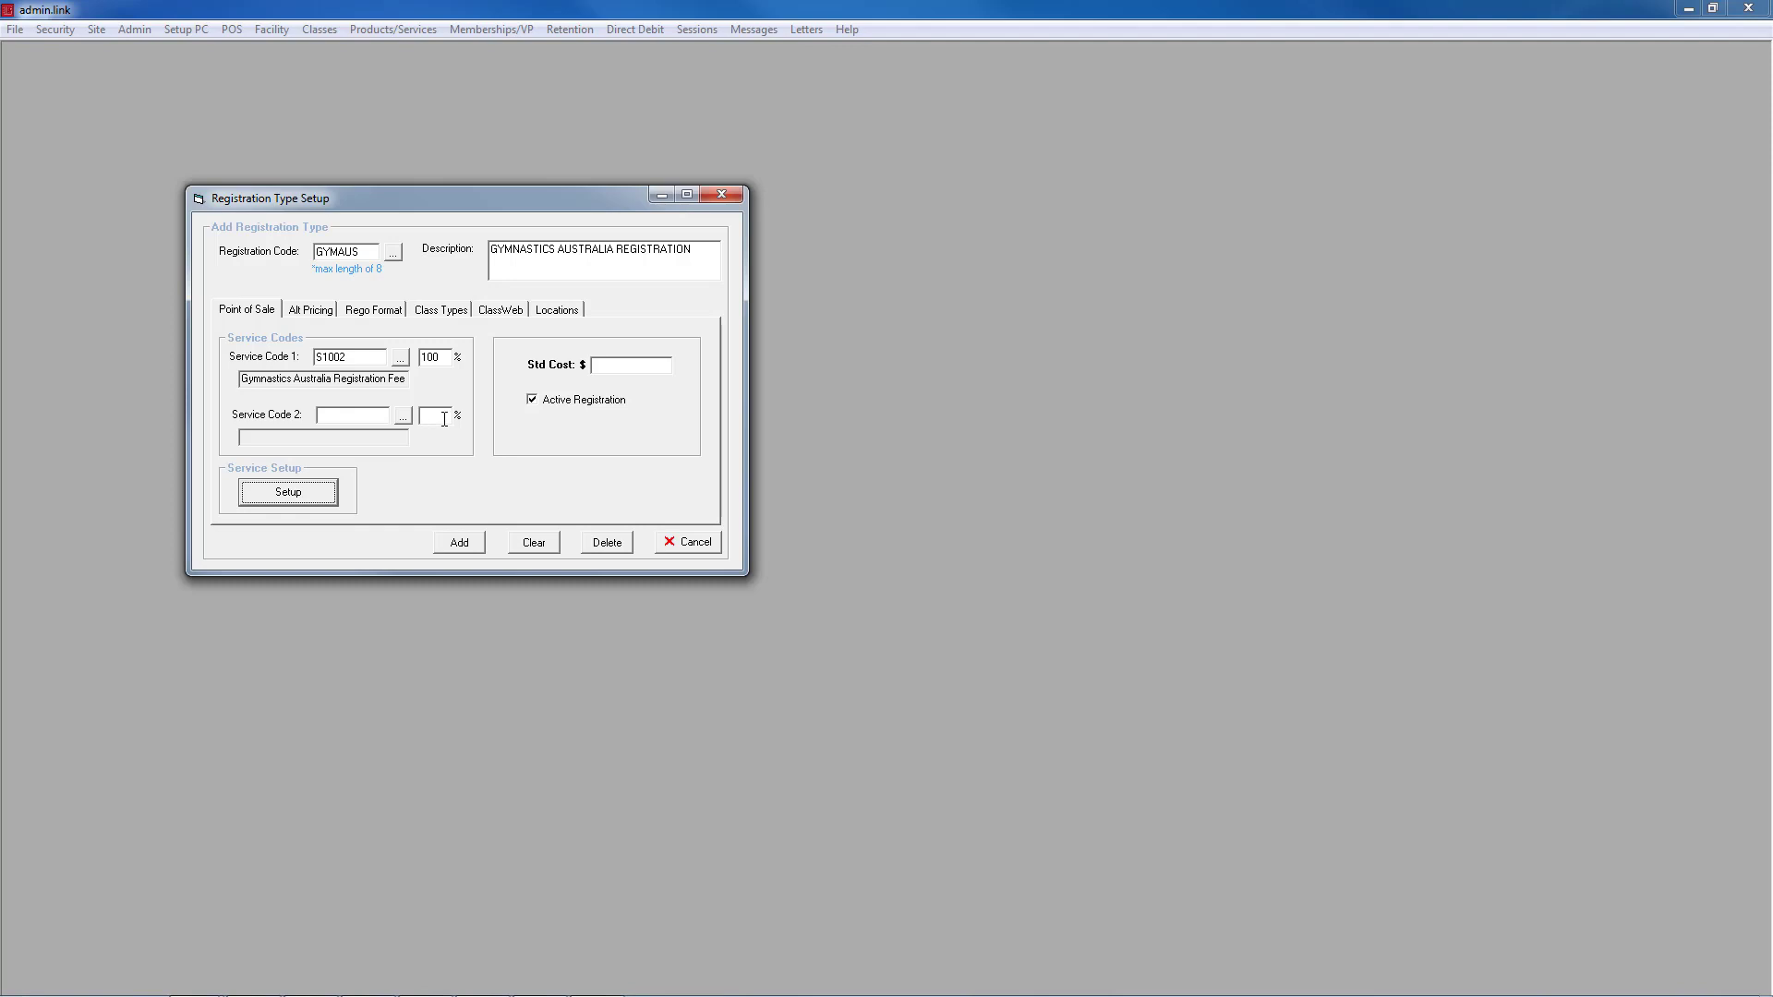
Step: Enter a standard cost of 100 and bring up the Alt Pricing options
left_click(605, 368)
type("100")
left_click(310, 312)
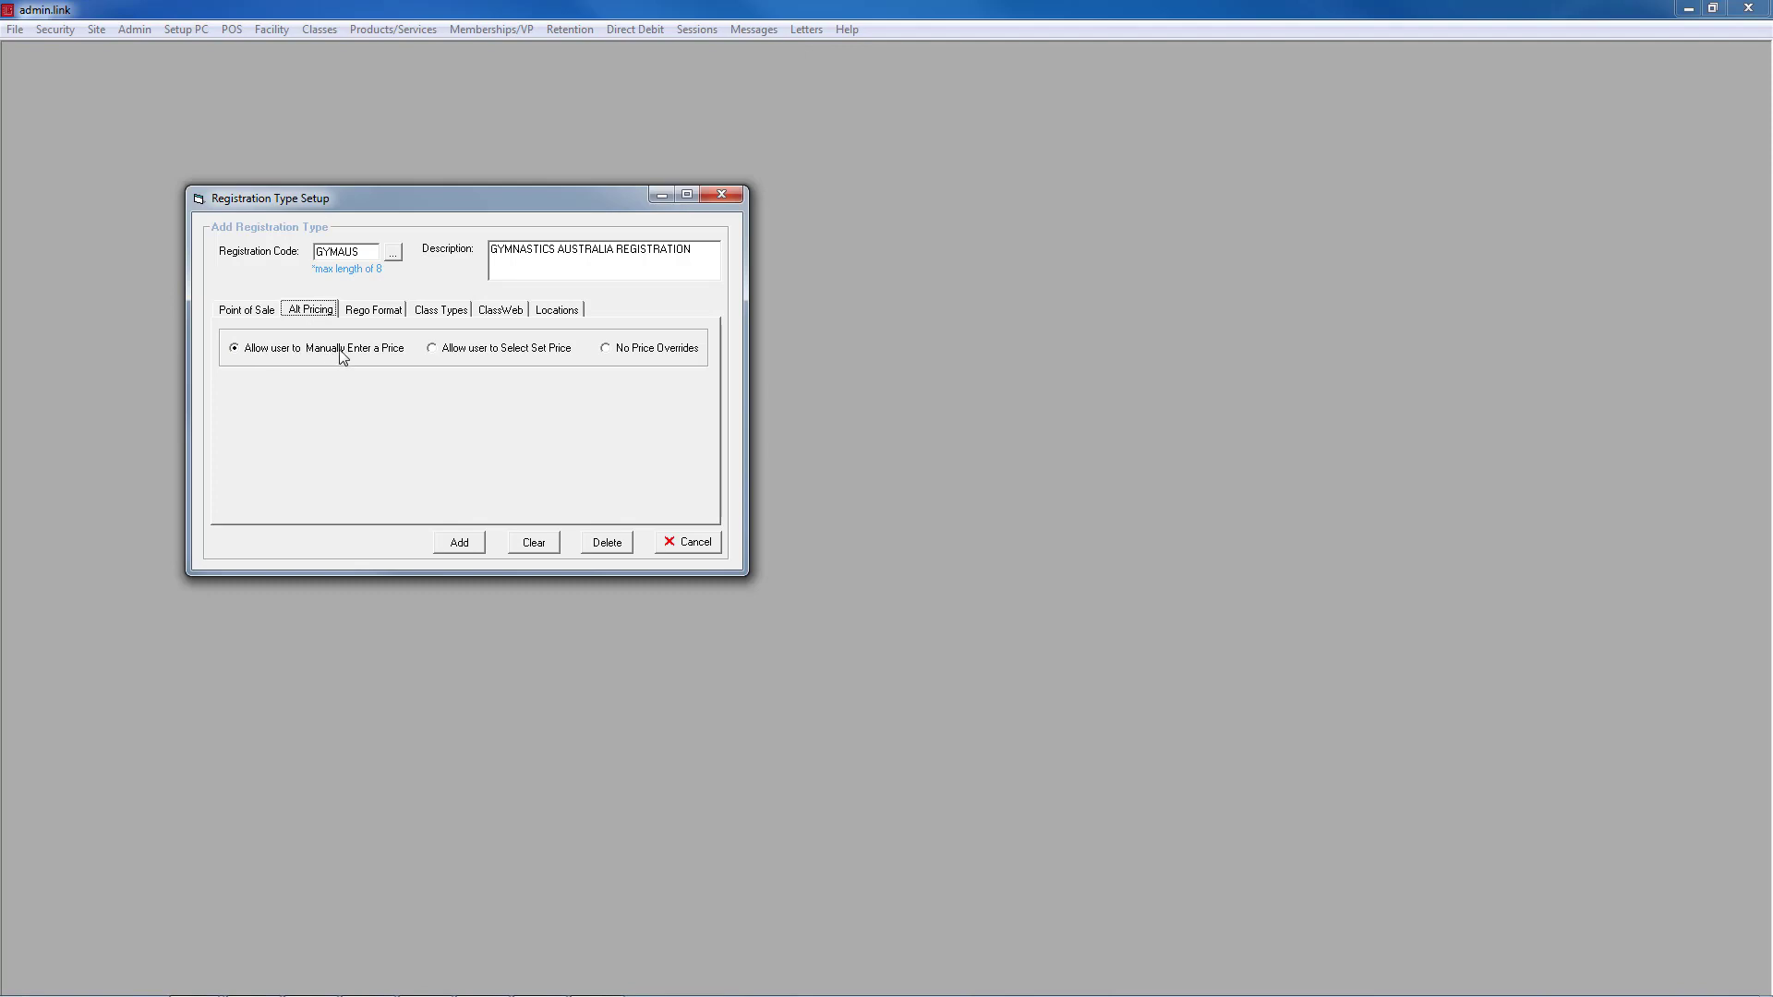
Step: Allow selecting a set price, with override descriptions TERM 2 PRICE, TERM 3 PRICE and TERM 4 PRICE
left_click(432, 349)
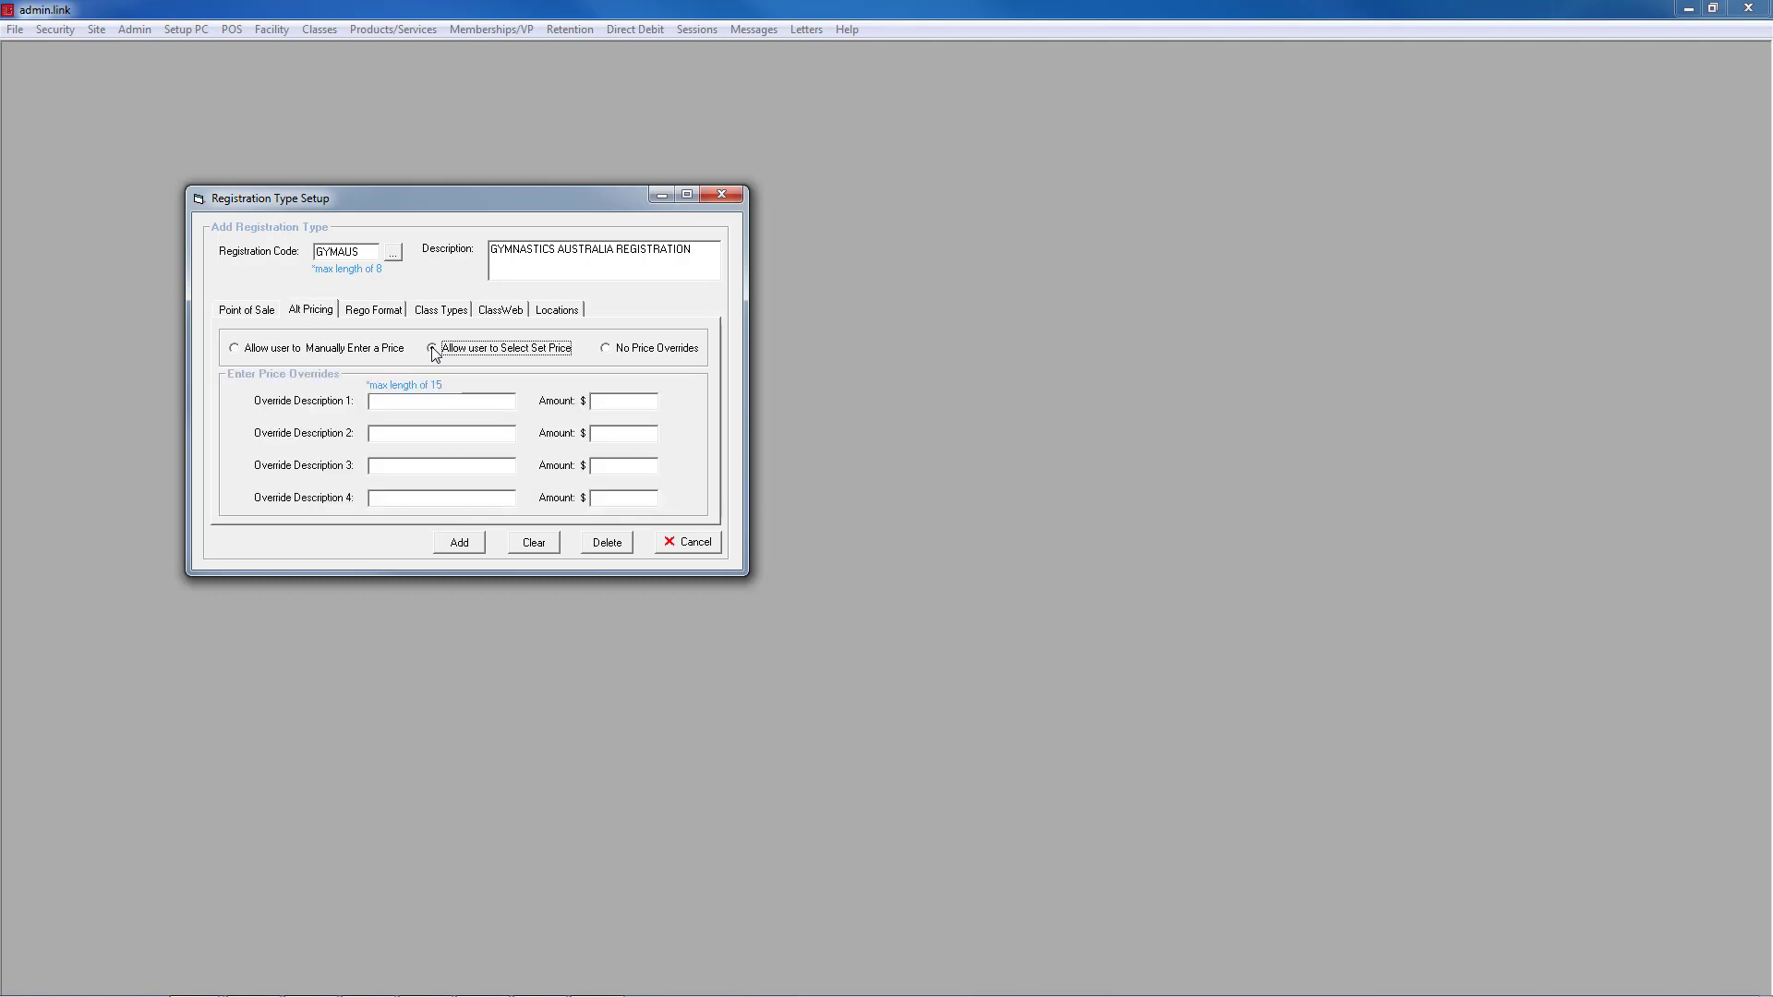
left_click(414, 401)
type("TERM 2 PRICE")
left_click(399, 440)
type("TERM 3 PRICETERM 4 PRICE")
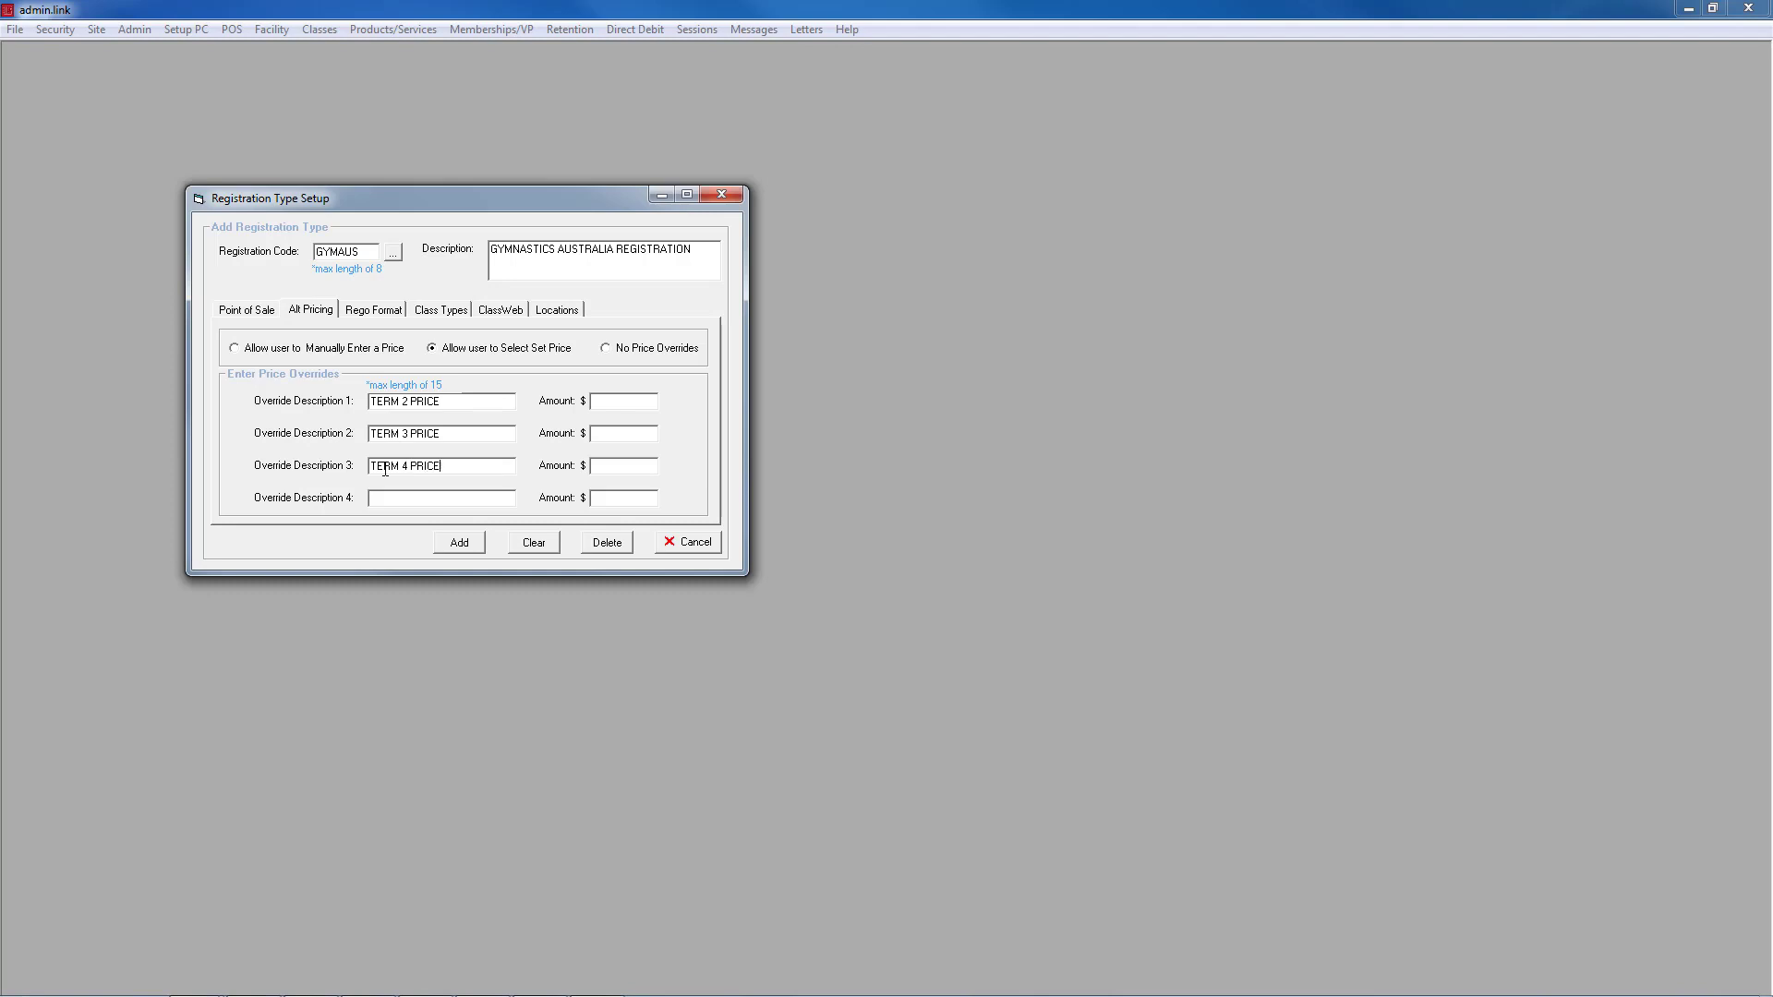
Step: Enter the override amounts 75.00, 50 and 25
left_click(641, 401)
type("75.00")
left_click(637, 433)
type("50")
left_click(643, 461)
type("25")
Step: On Rego Format, look over the registration term units without choosing one
left_click(388, 315)
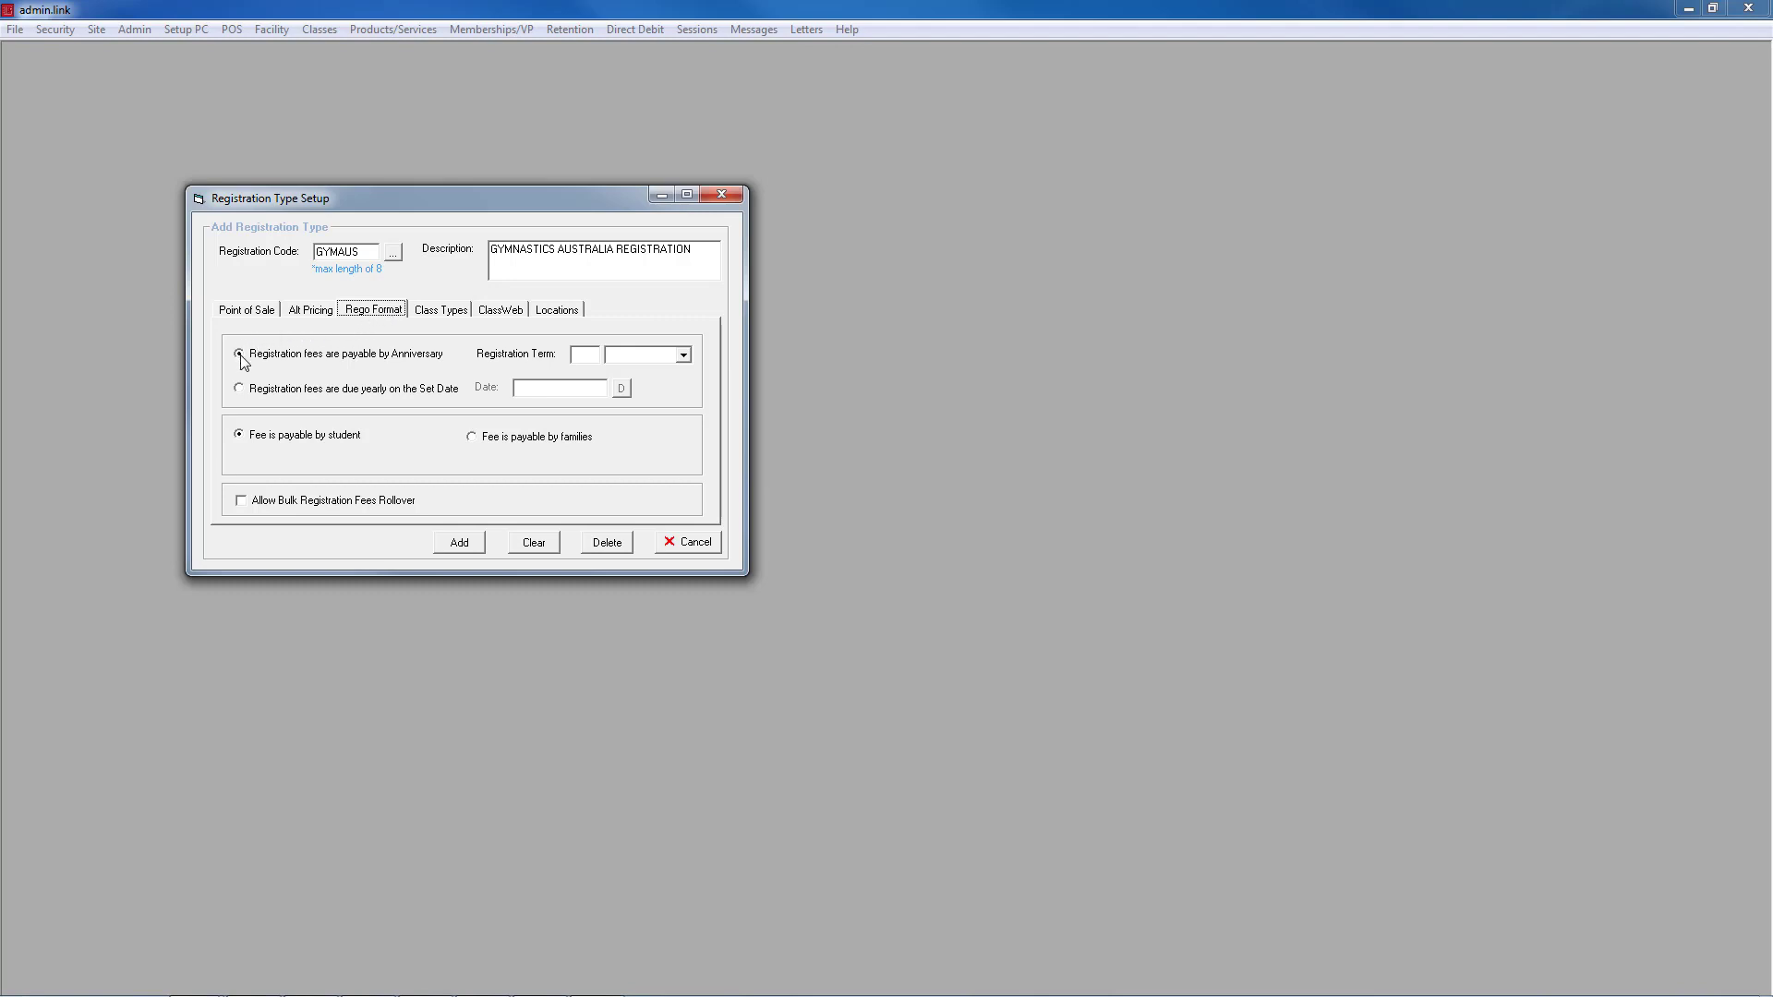
left_click(593, 354)
left_click(684, 355)
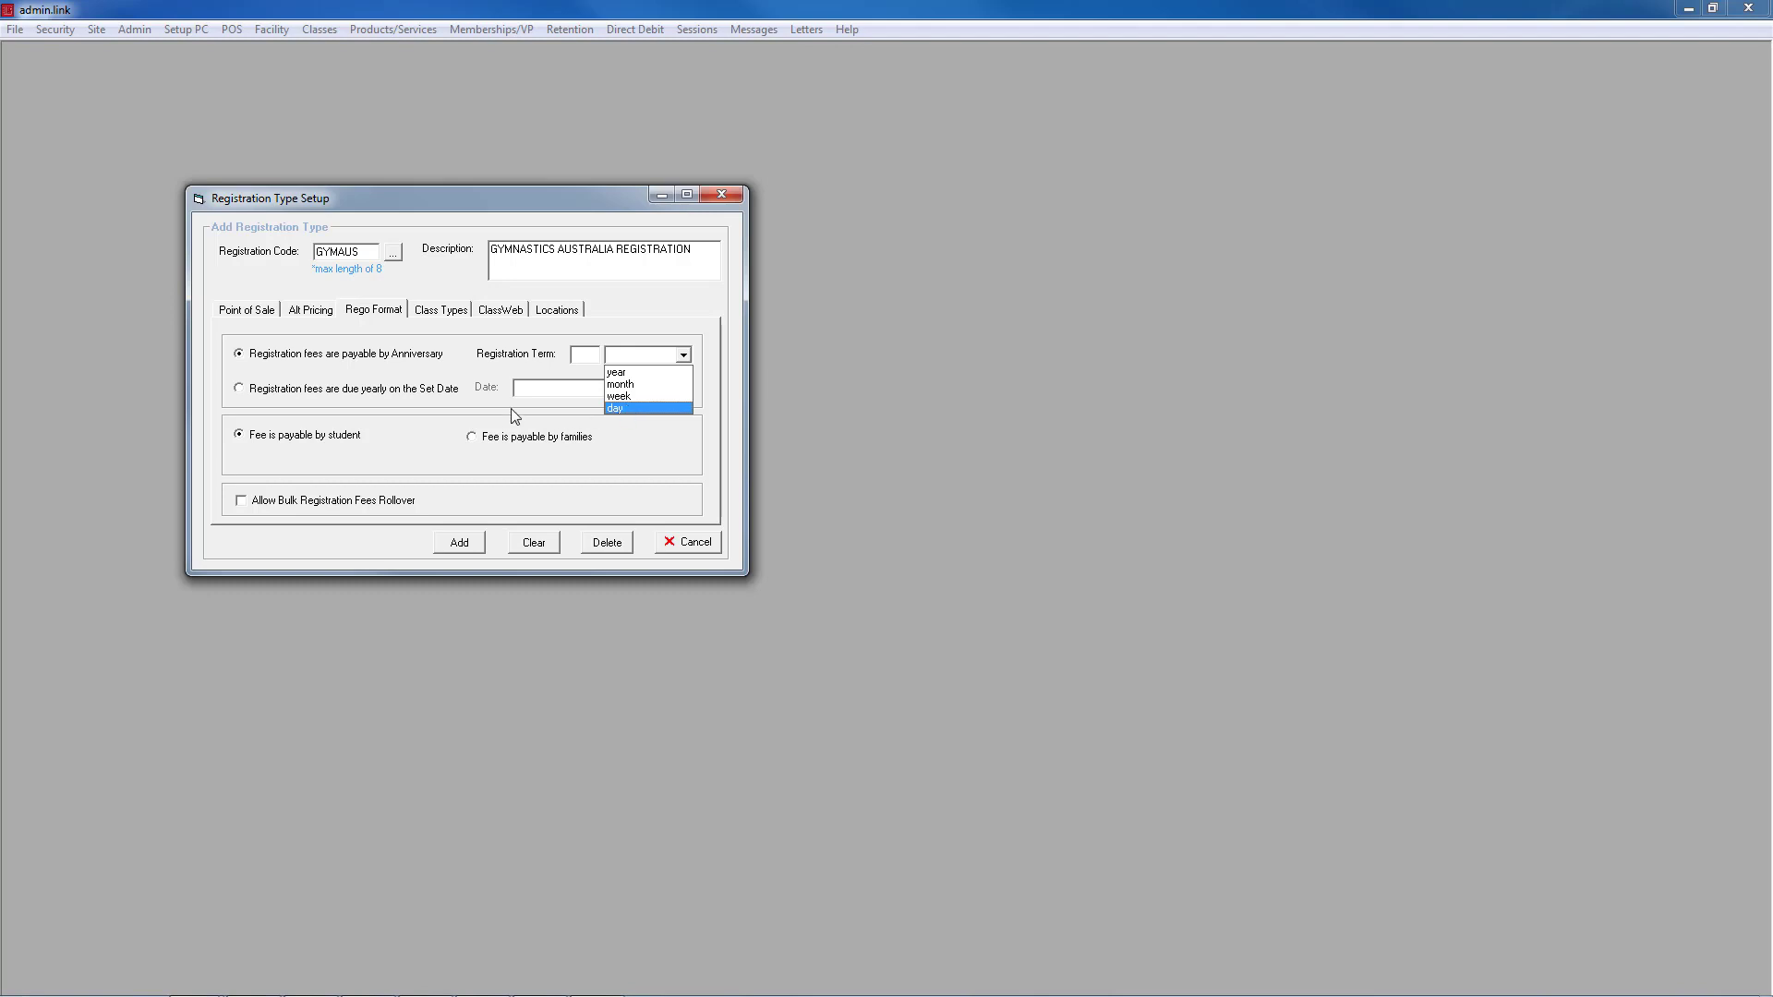
left_click(241, 389)
Step: Make fees due yearly on set date 2 January 2017 with bulk rollover, then review Class Types
left_click(241, 389)
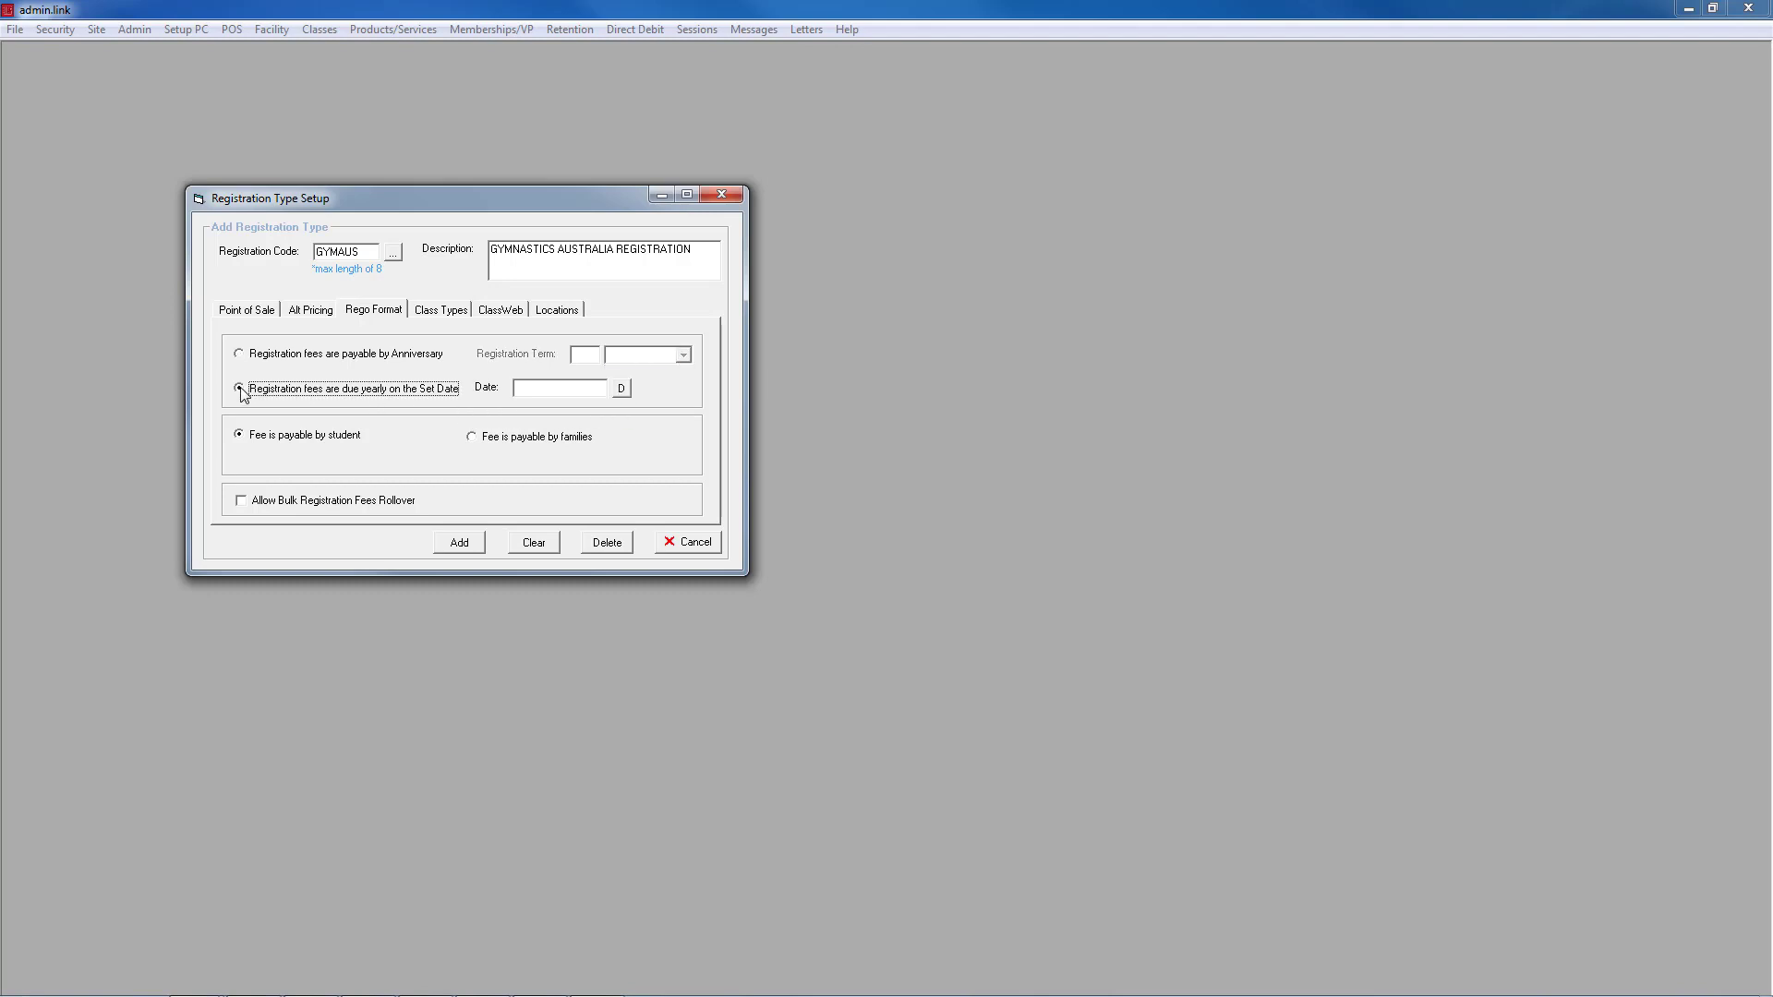
left_click(625, 389)
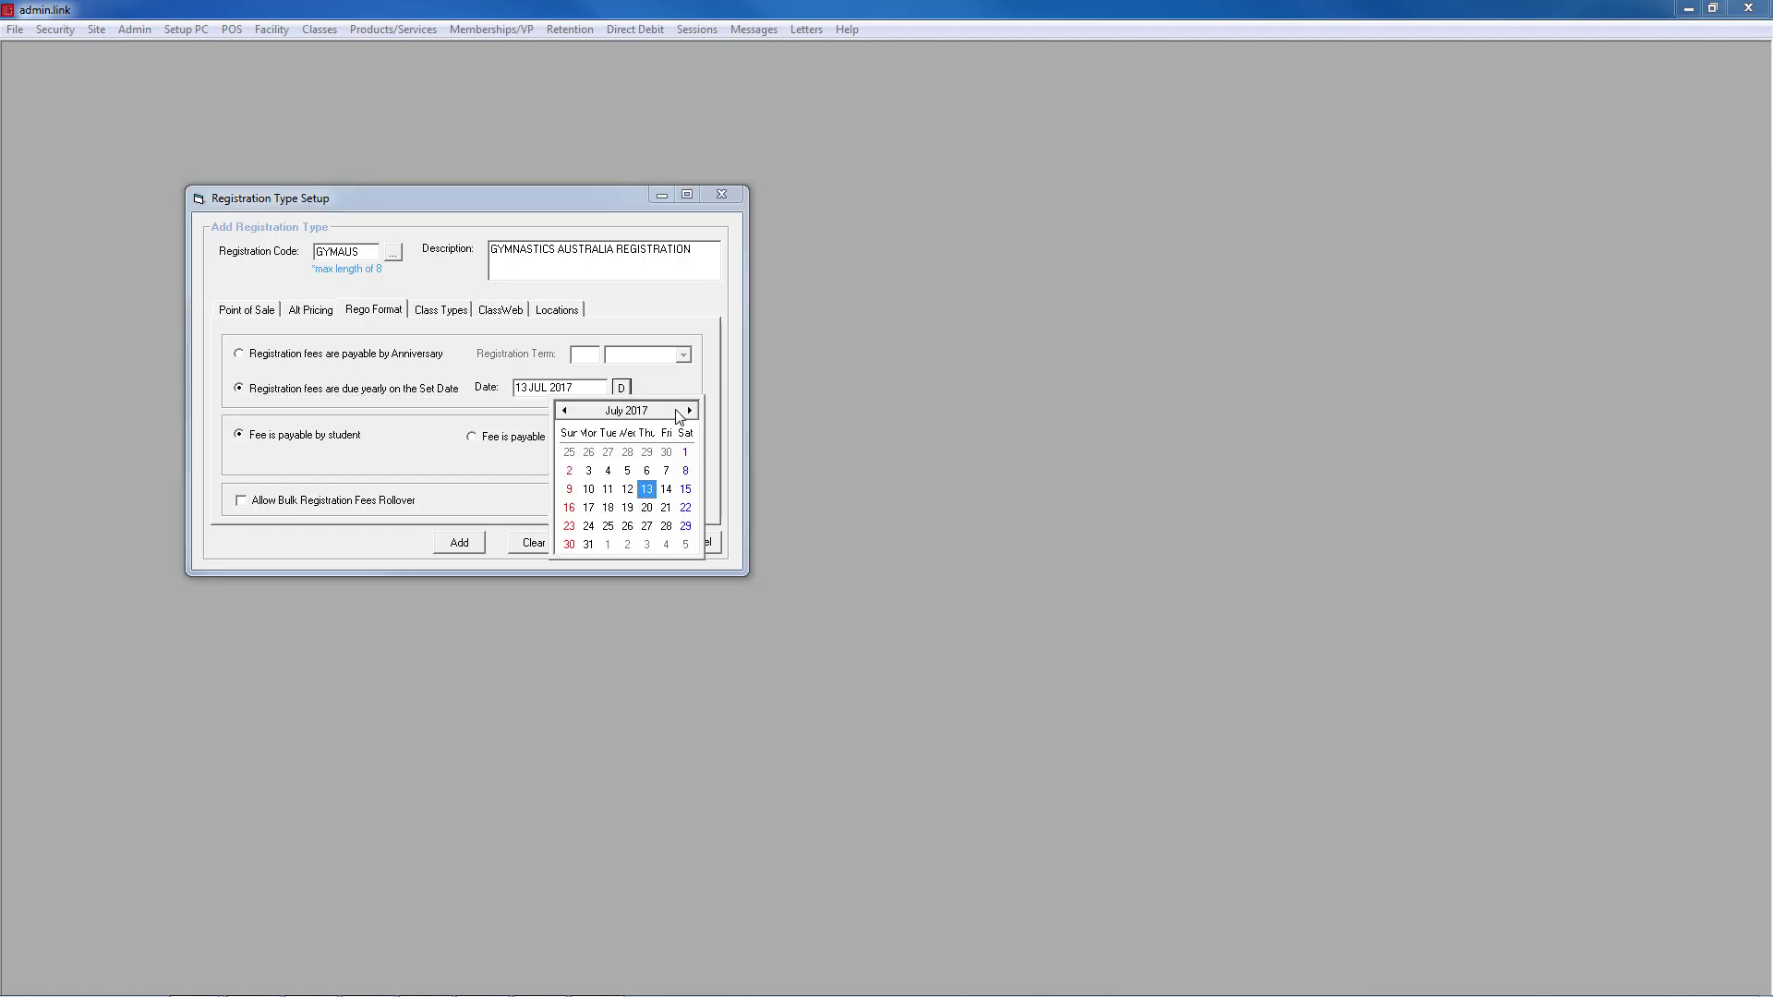
left_click(564, 411)
left_click(564, 411)
left_click(564, 411)
left_click(564, 411)
left_click(565, 411)
left_click(564, 411)
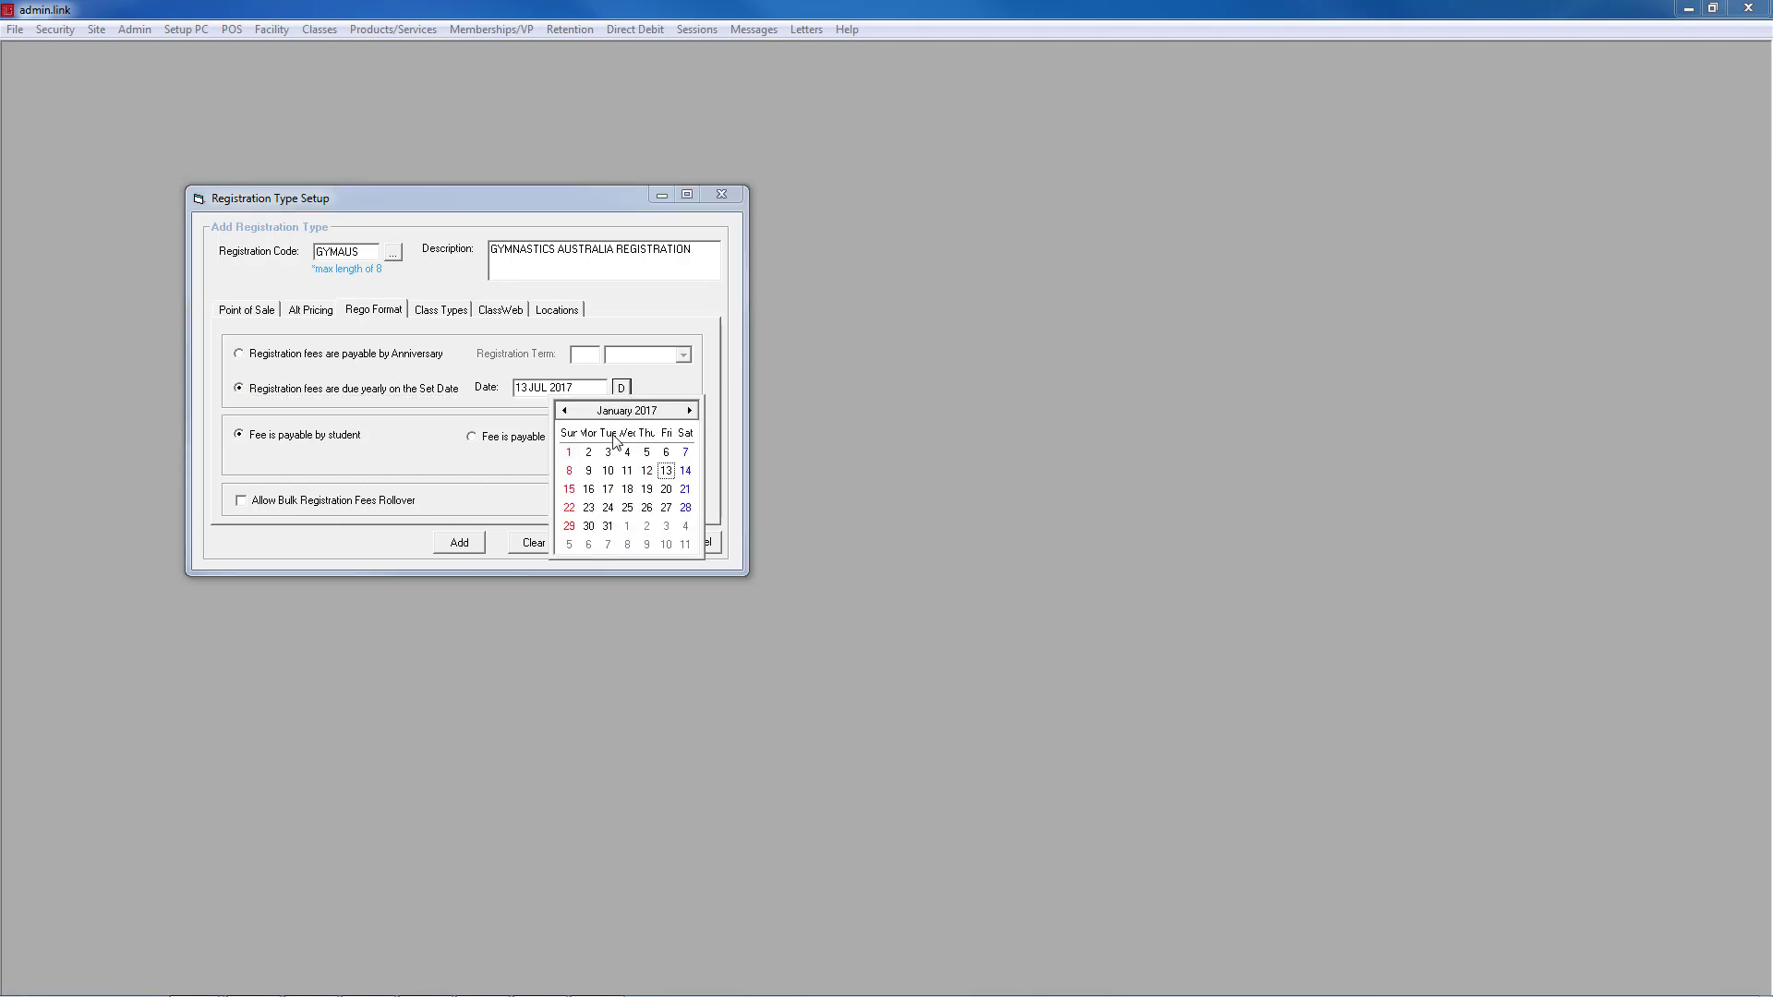
left_click(589, 454)
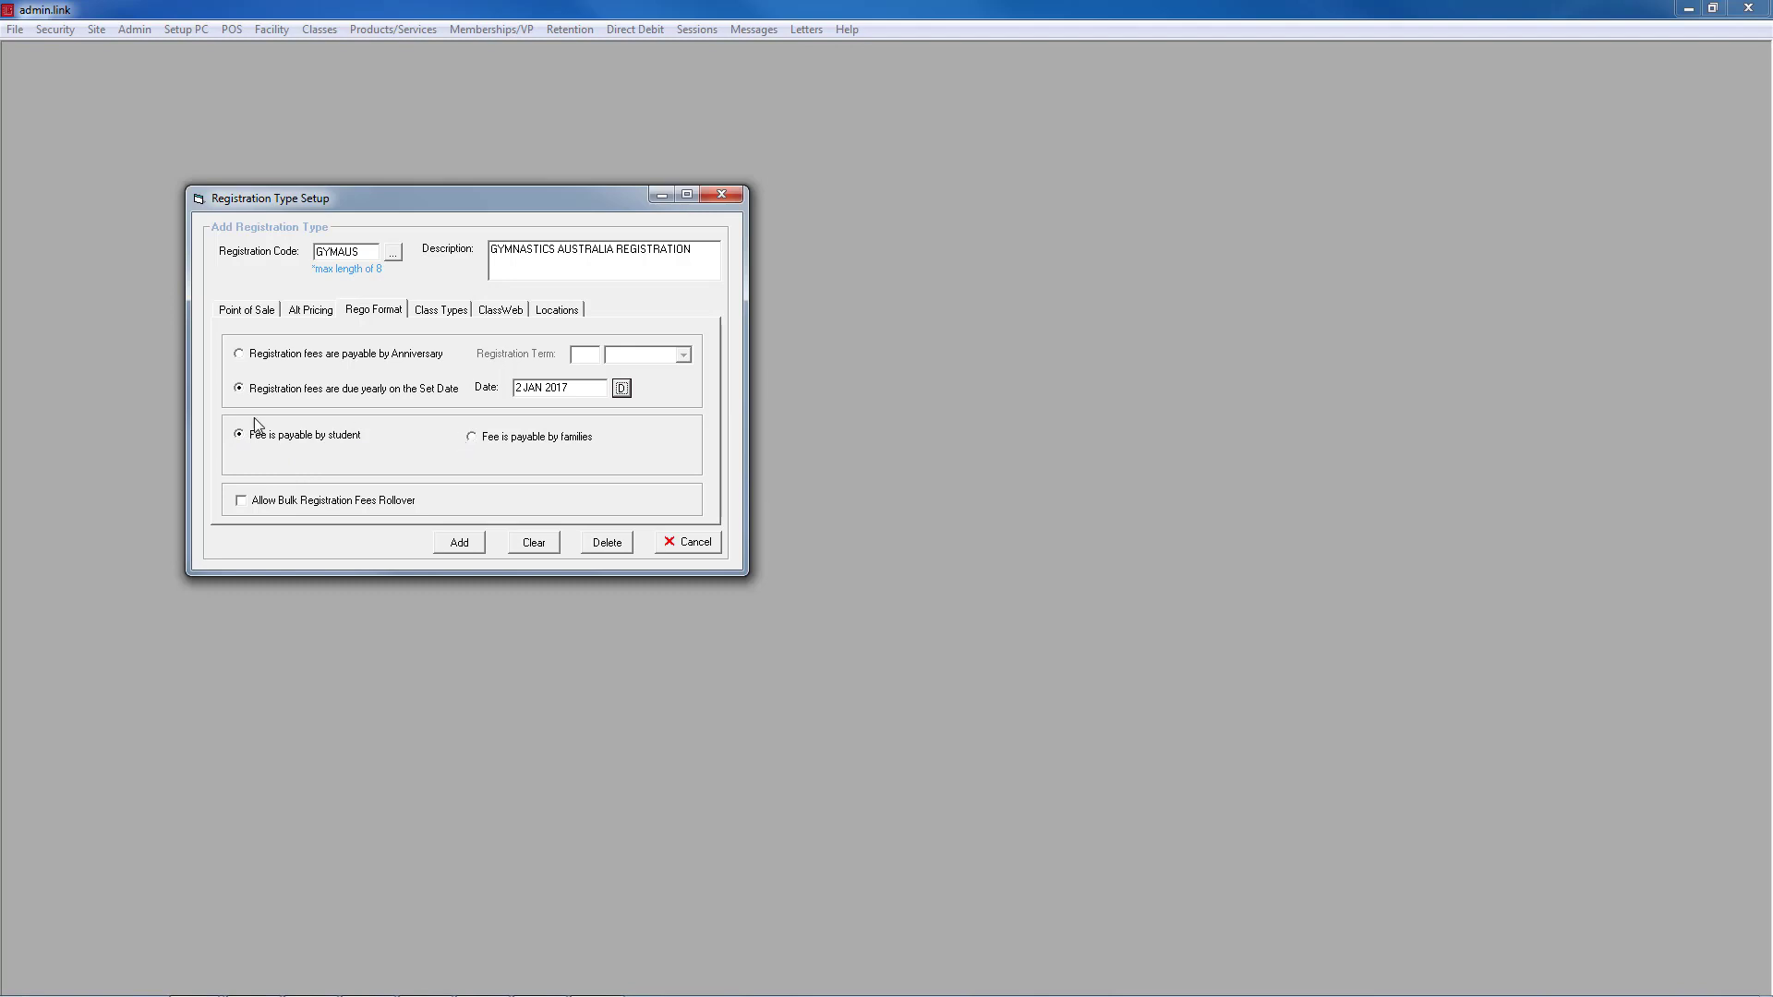
left_click(244, 503)
left_click(462, 311)
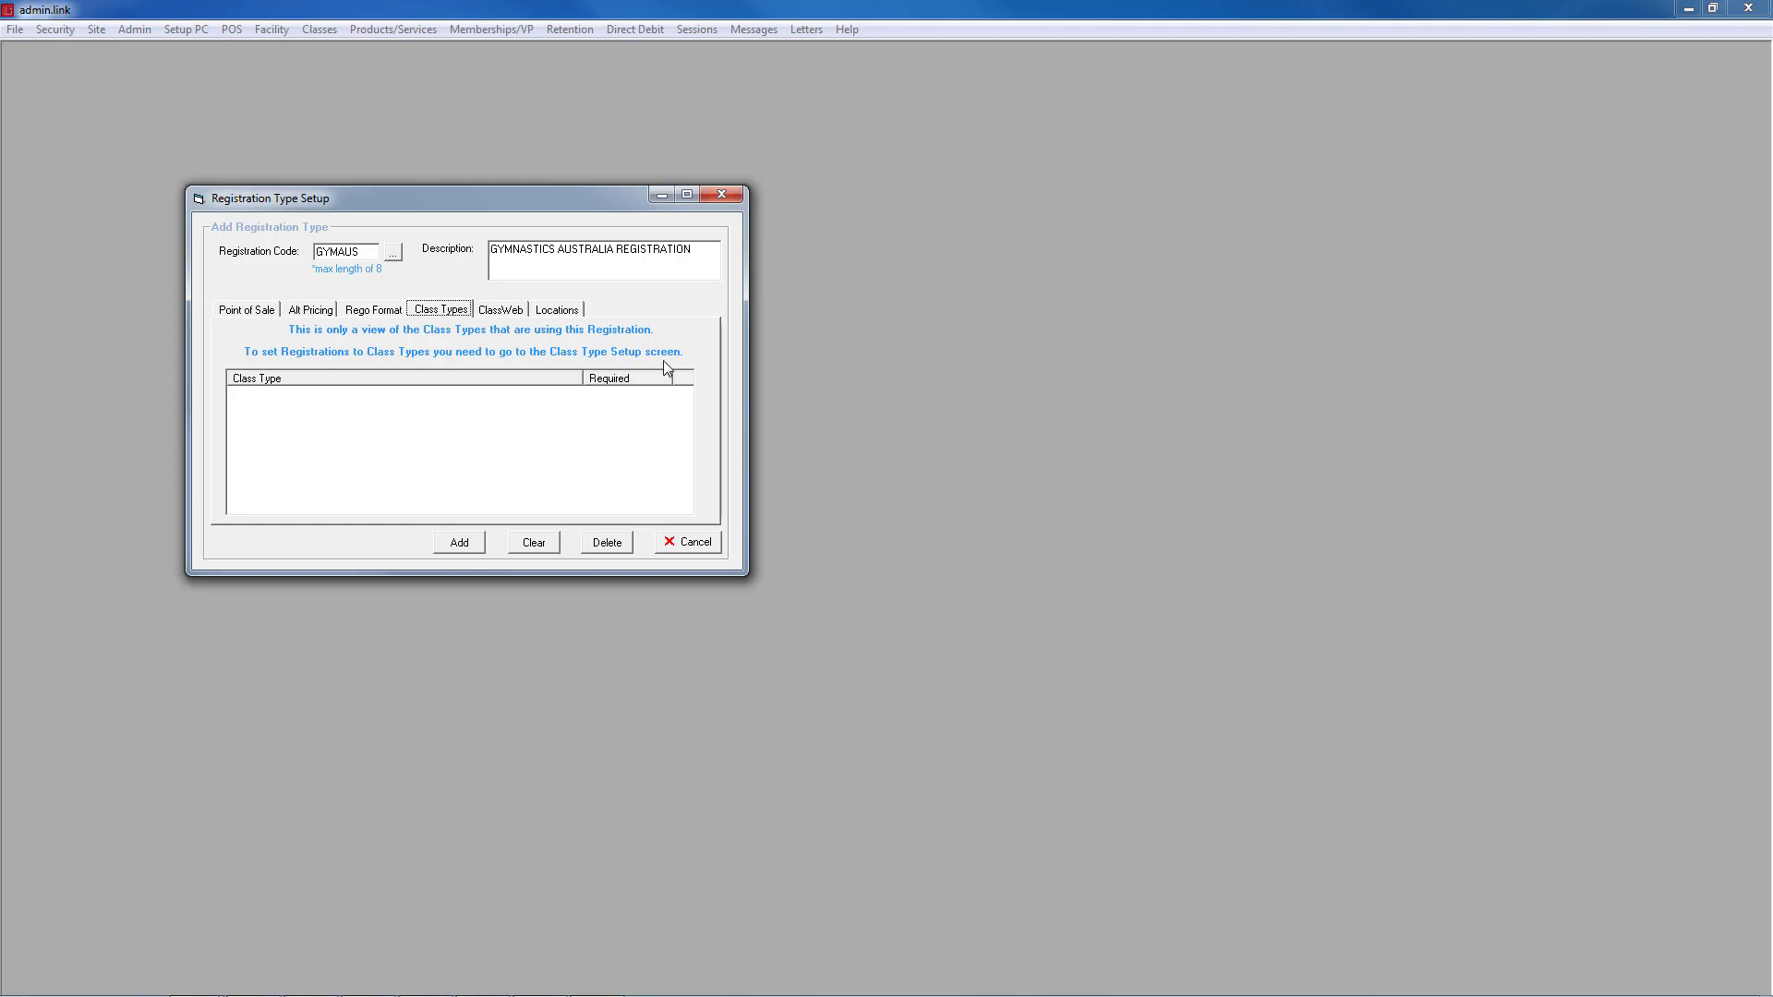
Step: Enable GYMAUS in ClassWeb with 100 for first, second and other student prices
left_click(510, 313)
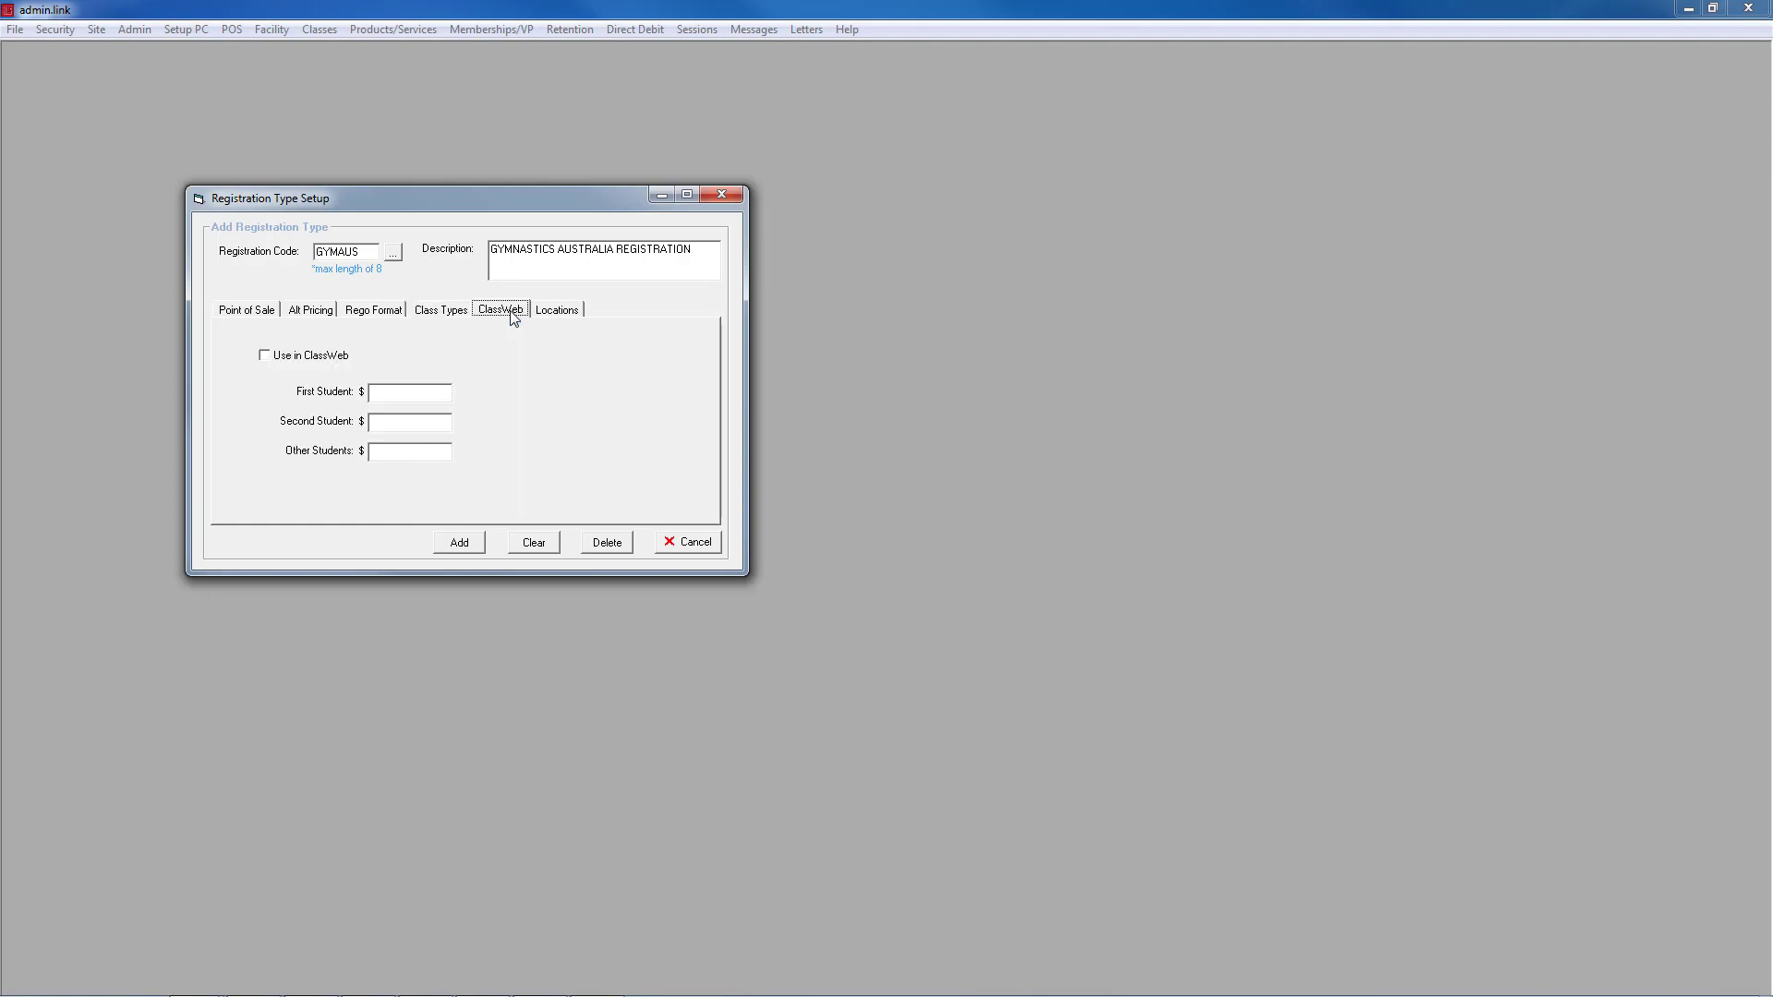
left_click(265, 357)
left_click(409, 389)
type("100")
key("Tab")
type("100")
key("Tab")
type("100")
Step: Make GYMAUS available at Loc1 and Loc2, then add it and acknowledge the saved message
left_click(558, 310)
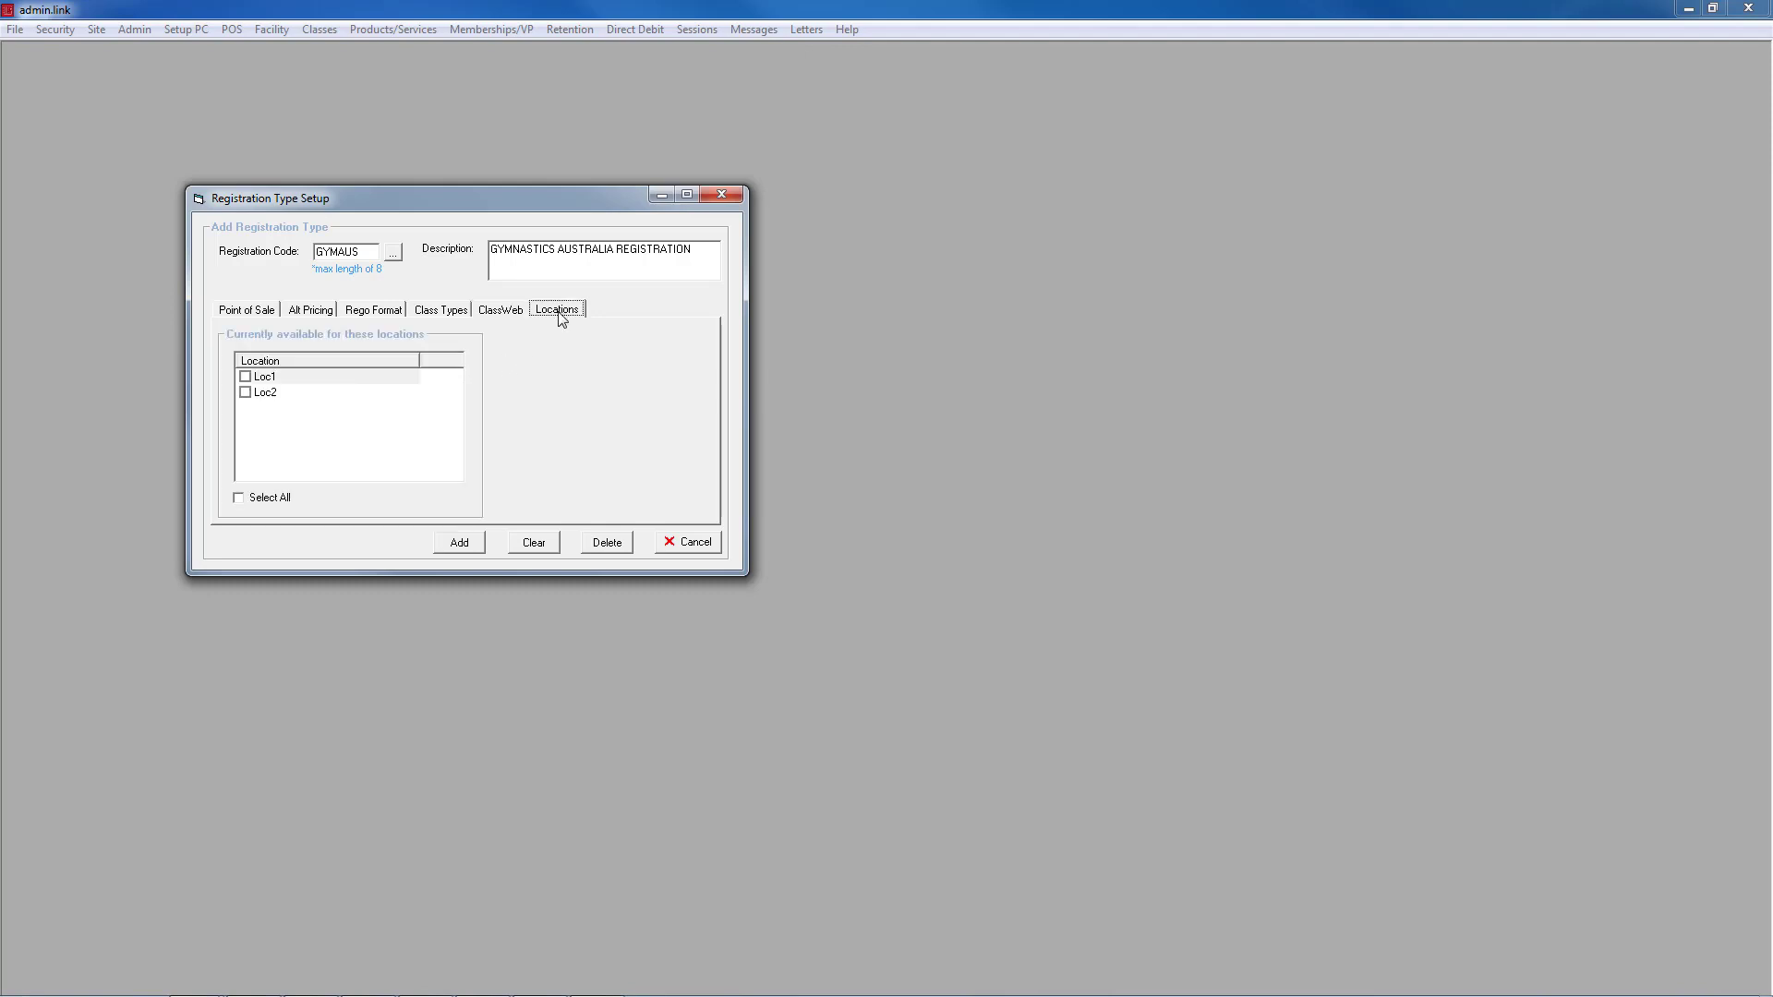
left_click(246, 379)
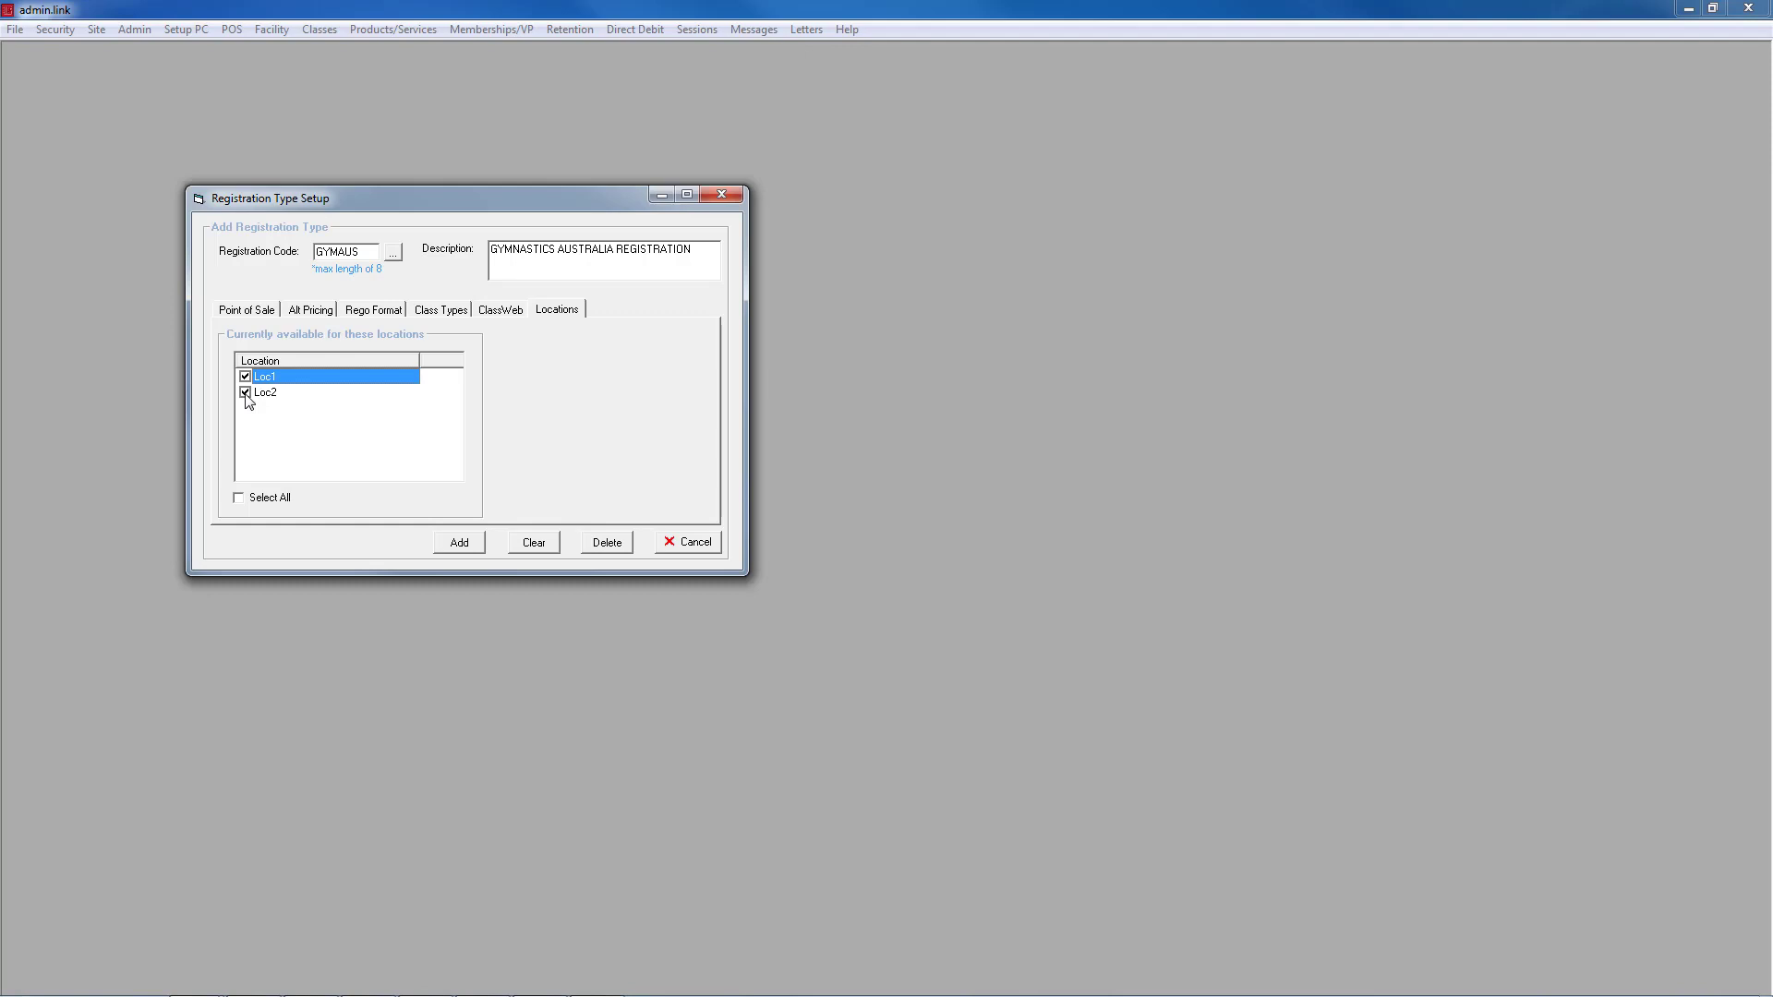
left_click(245, 393)
left_click(470, 550)
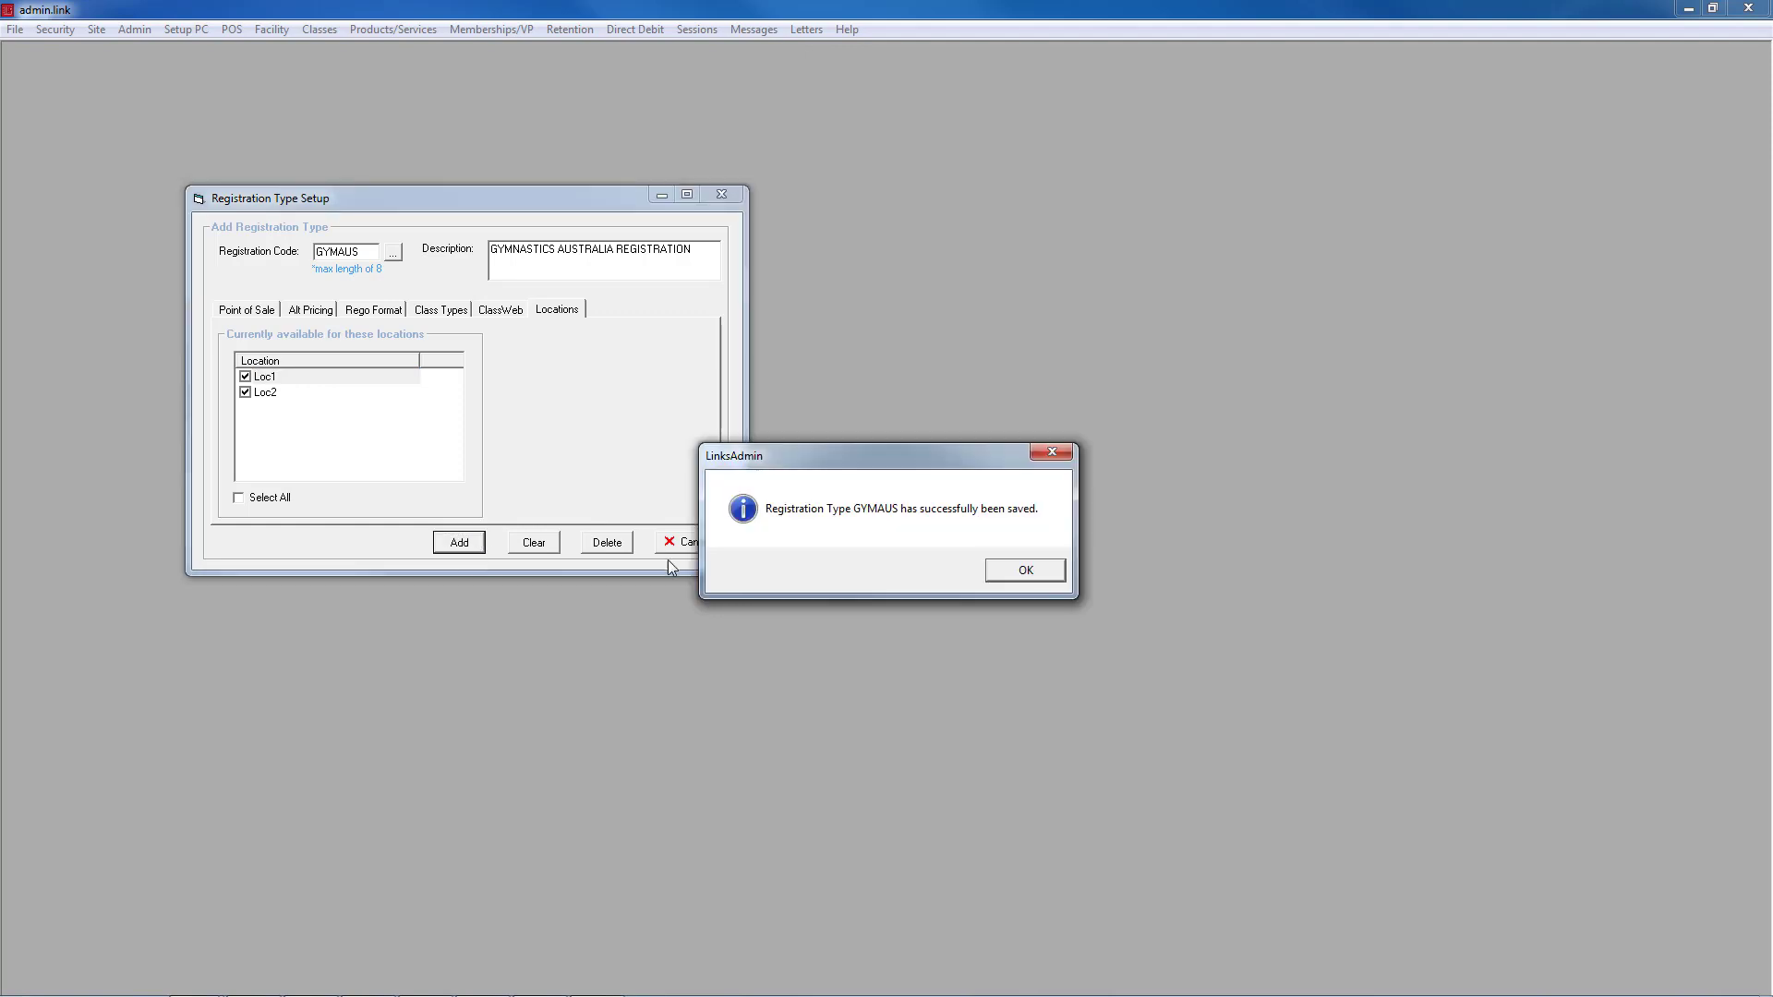
left_click(1053, 570)
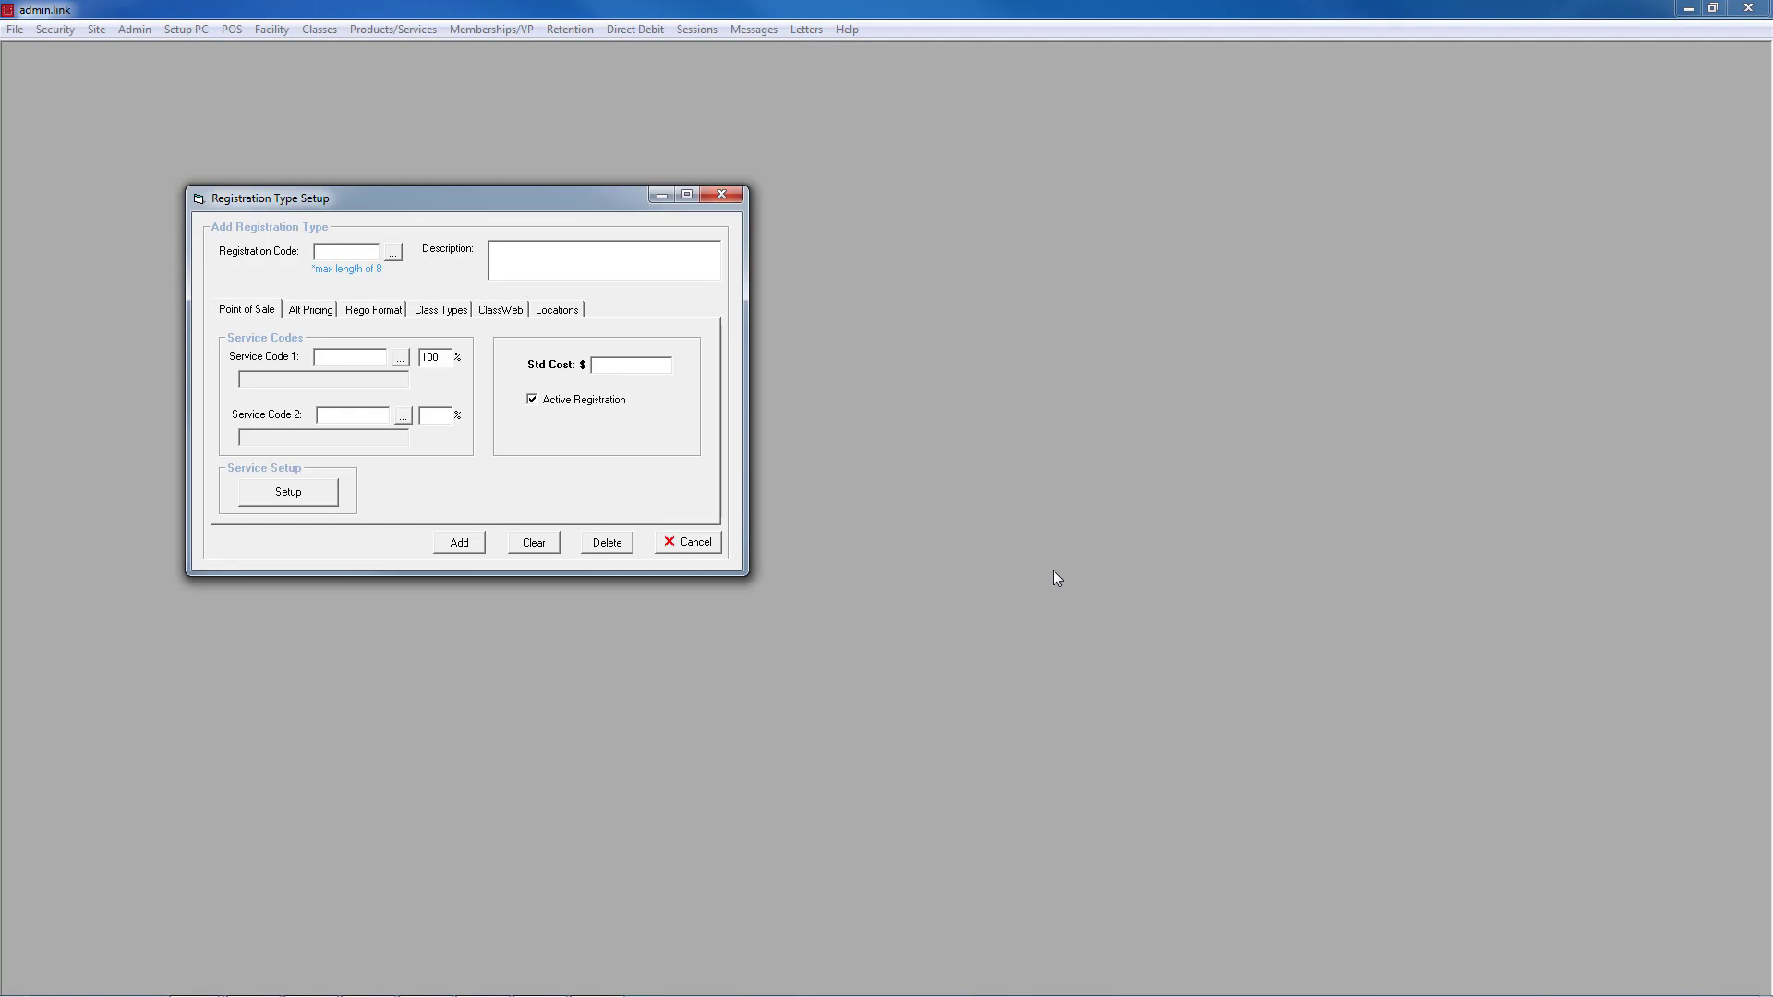
Step: Reload GYMAUS from the registration code list, update it, and close the setup window
left_click(394, 256)
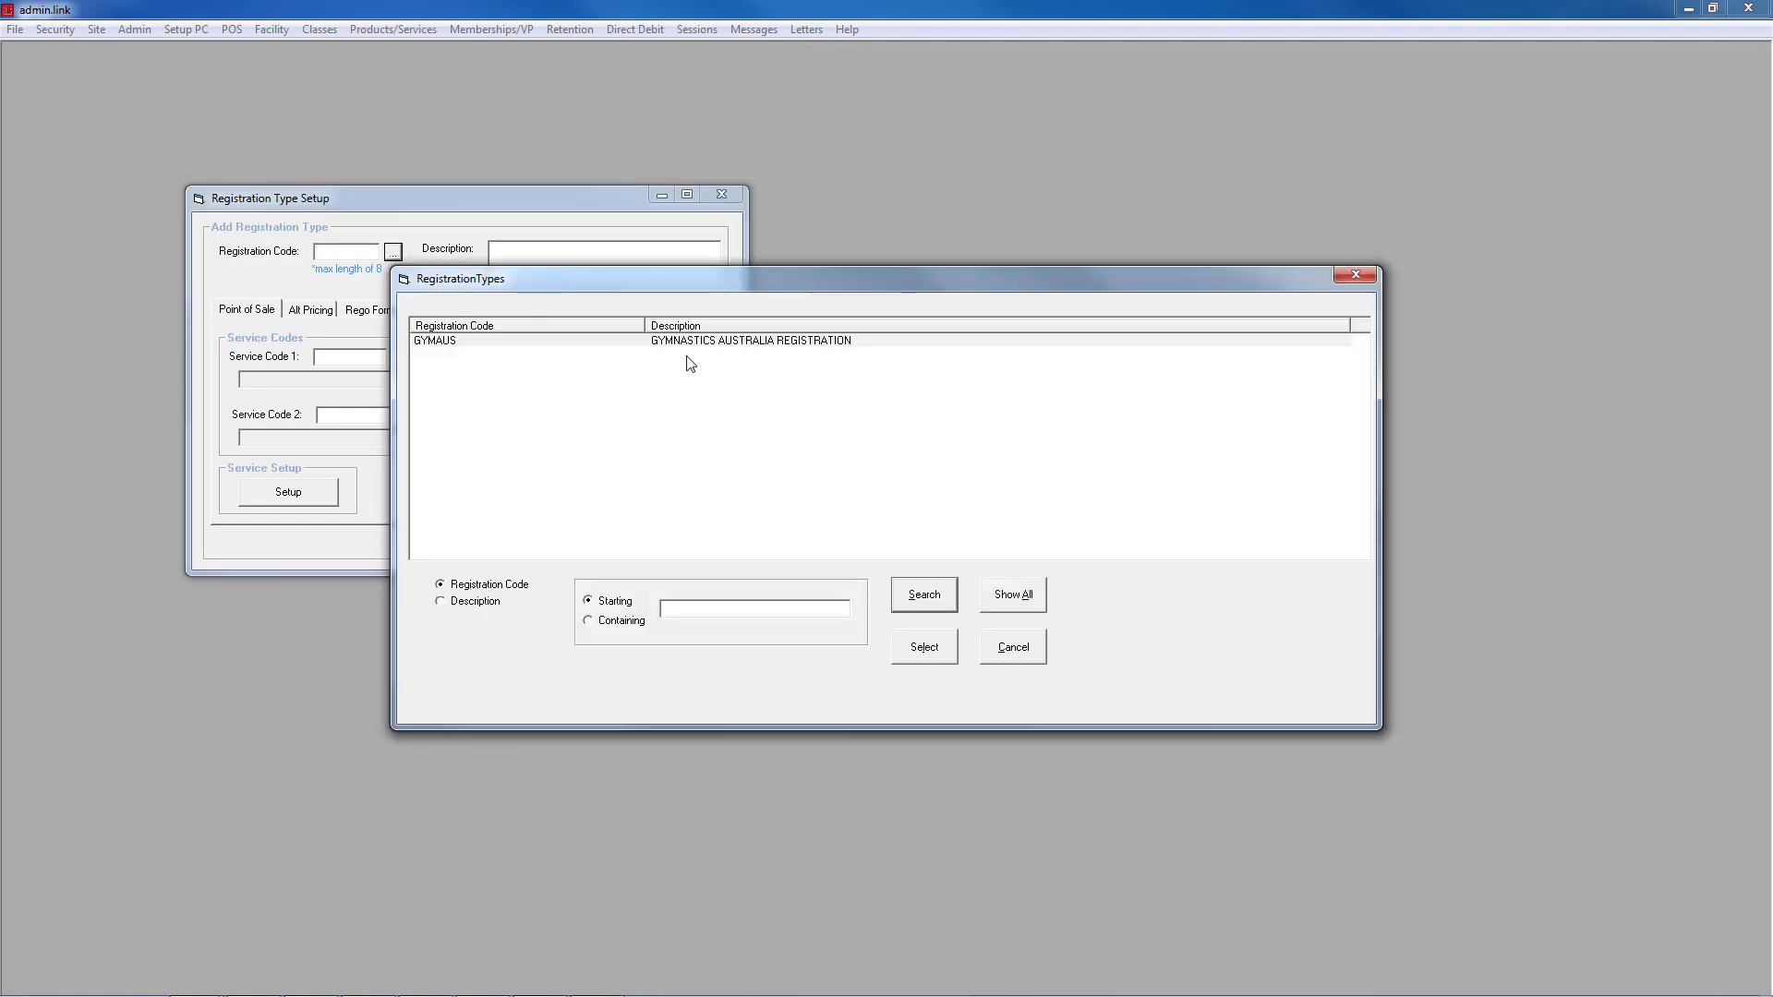
double_click(694, 351)
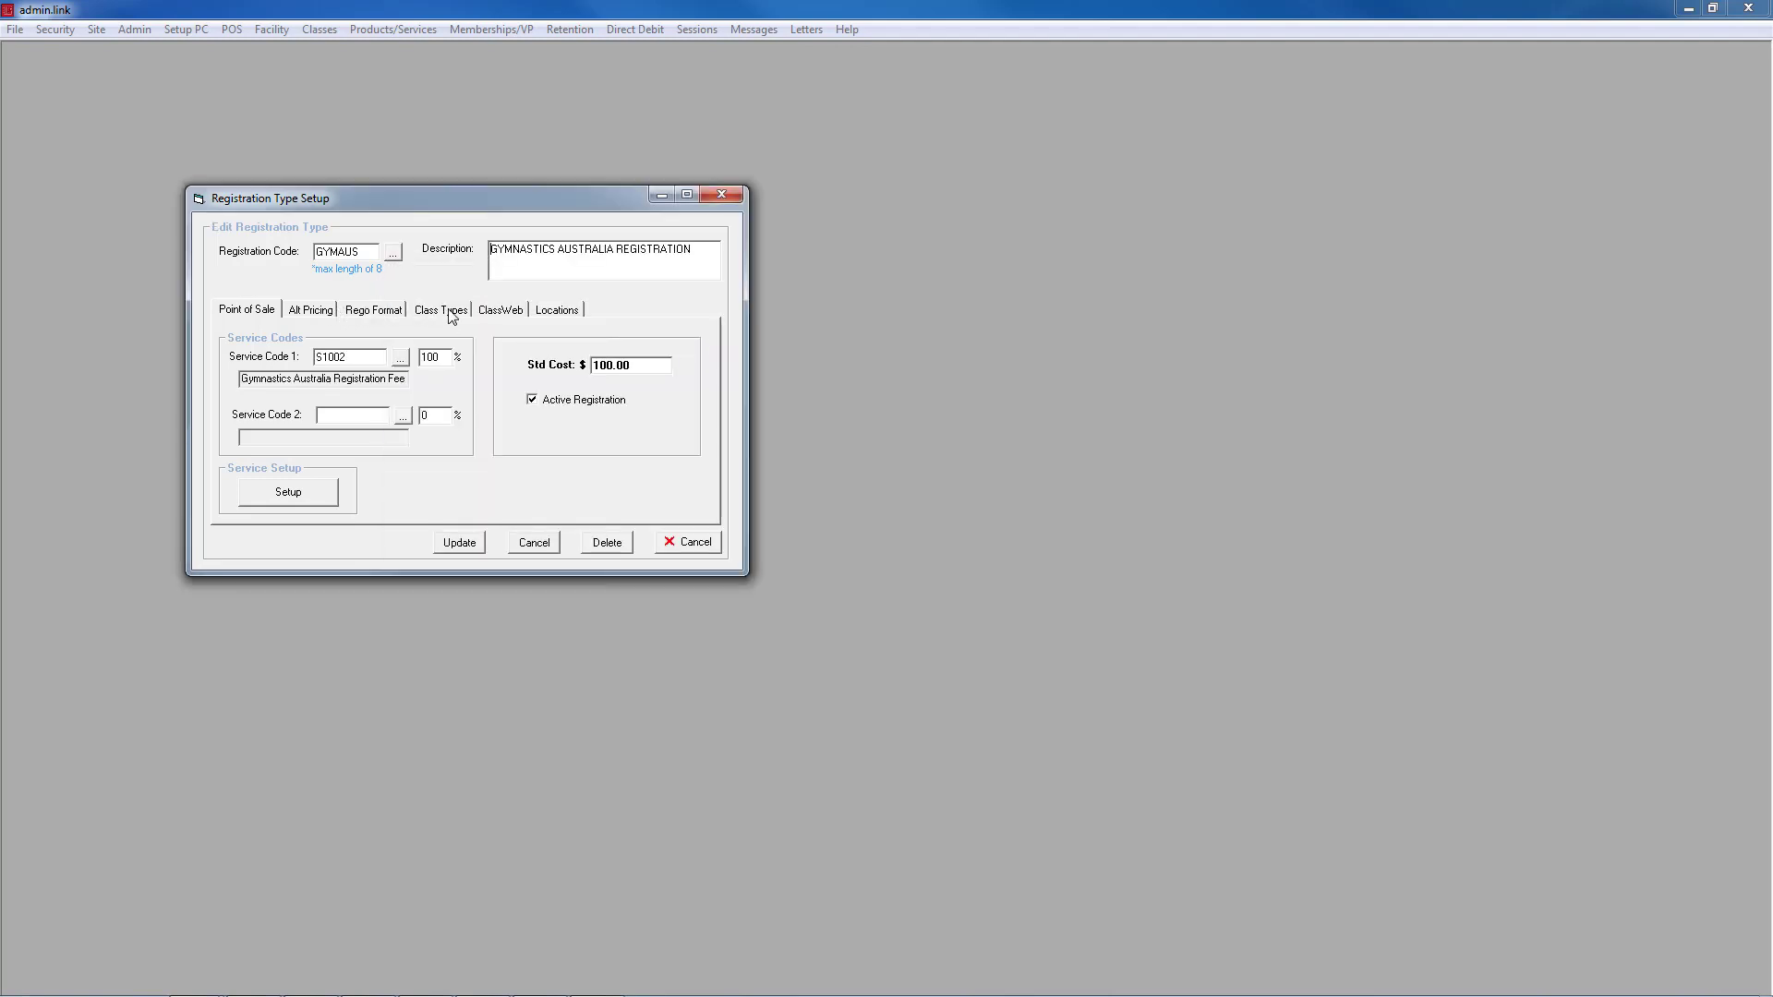
left_click(466, 552)
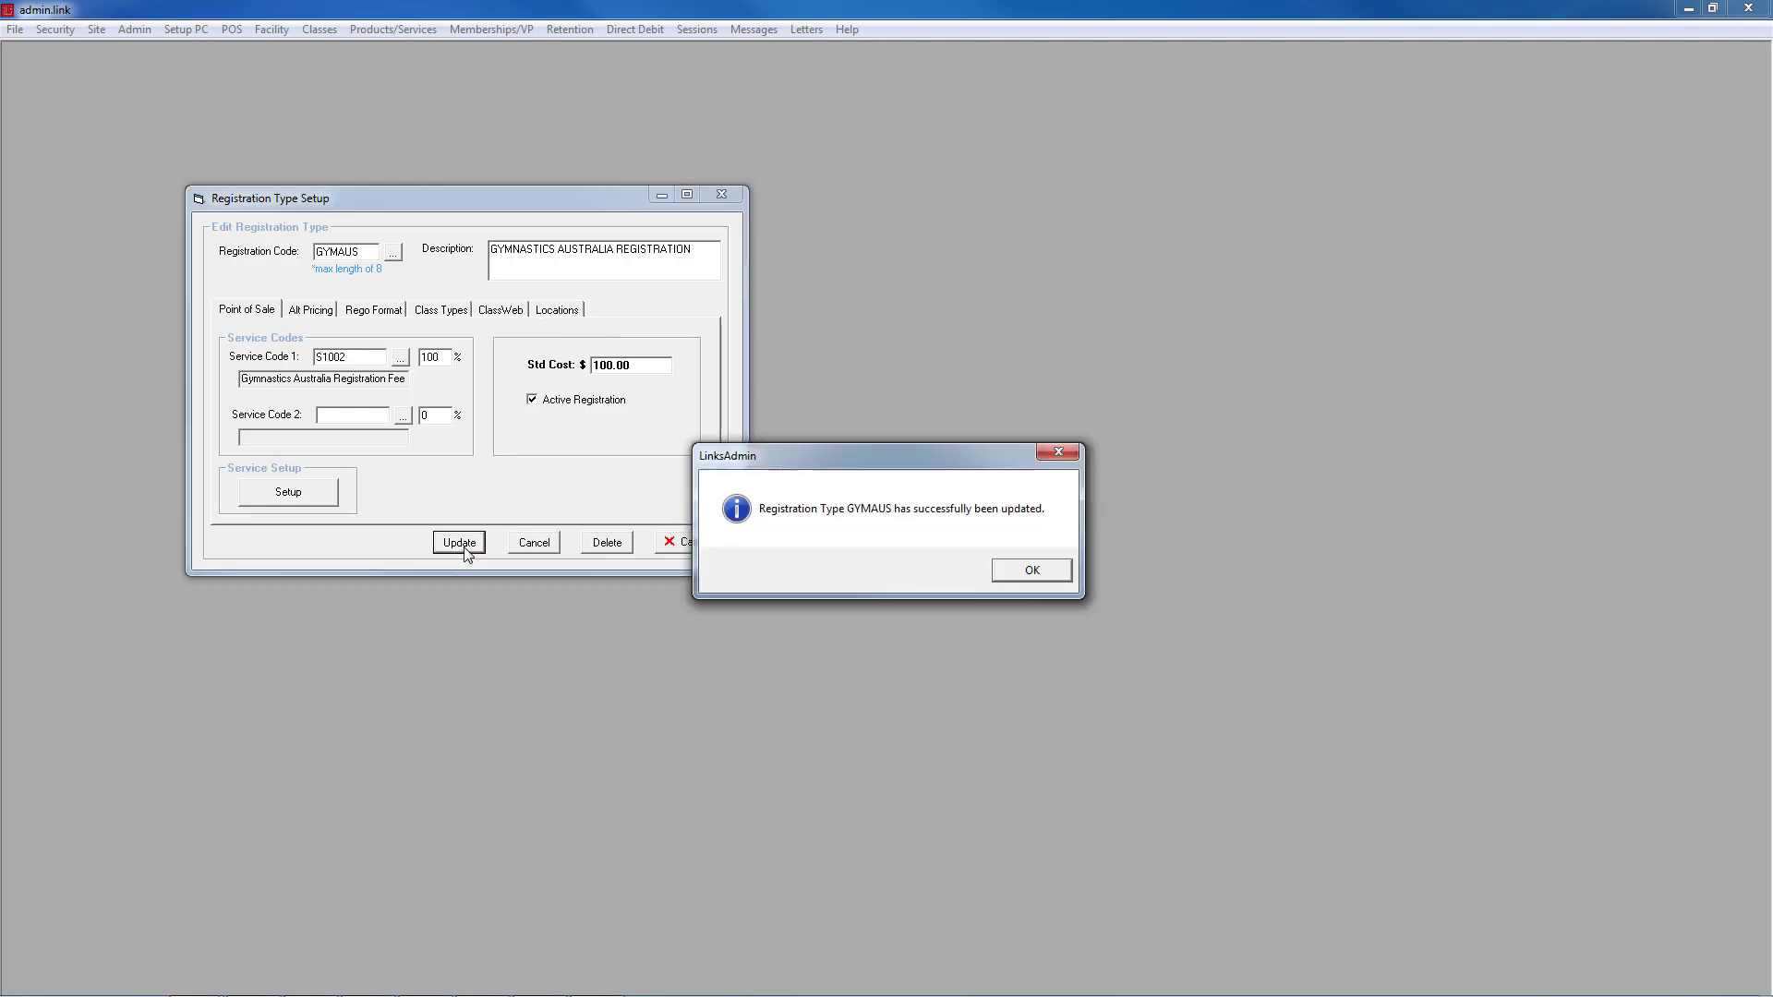
left_click(1042, 579)
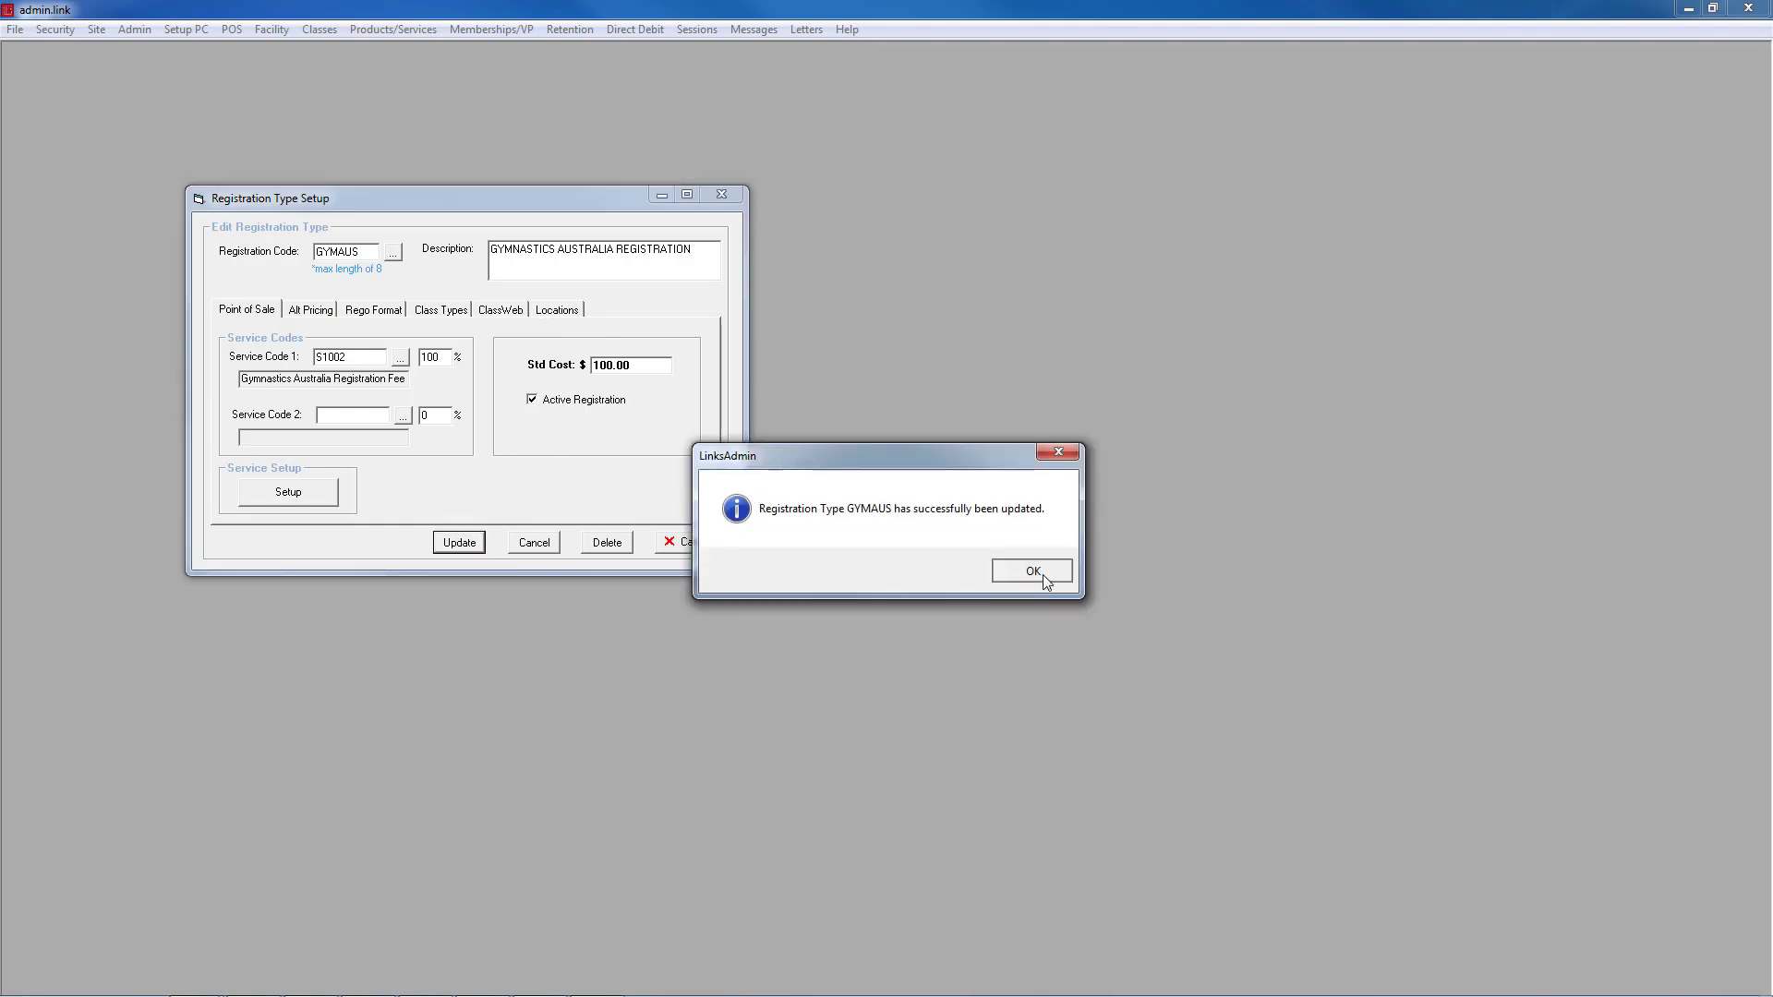
left_click(718, 194)
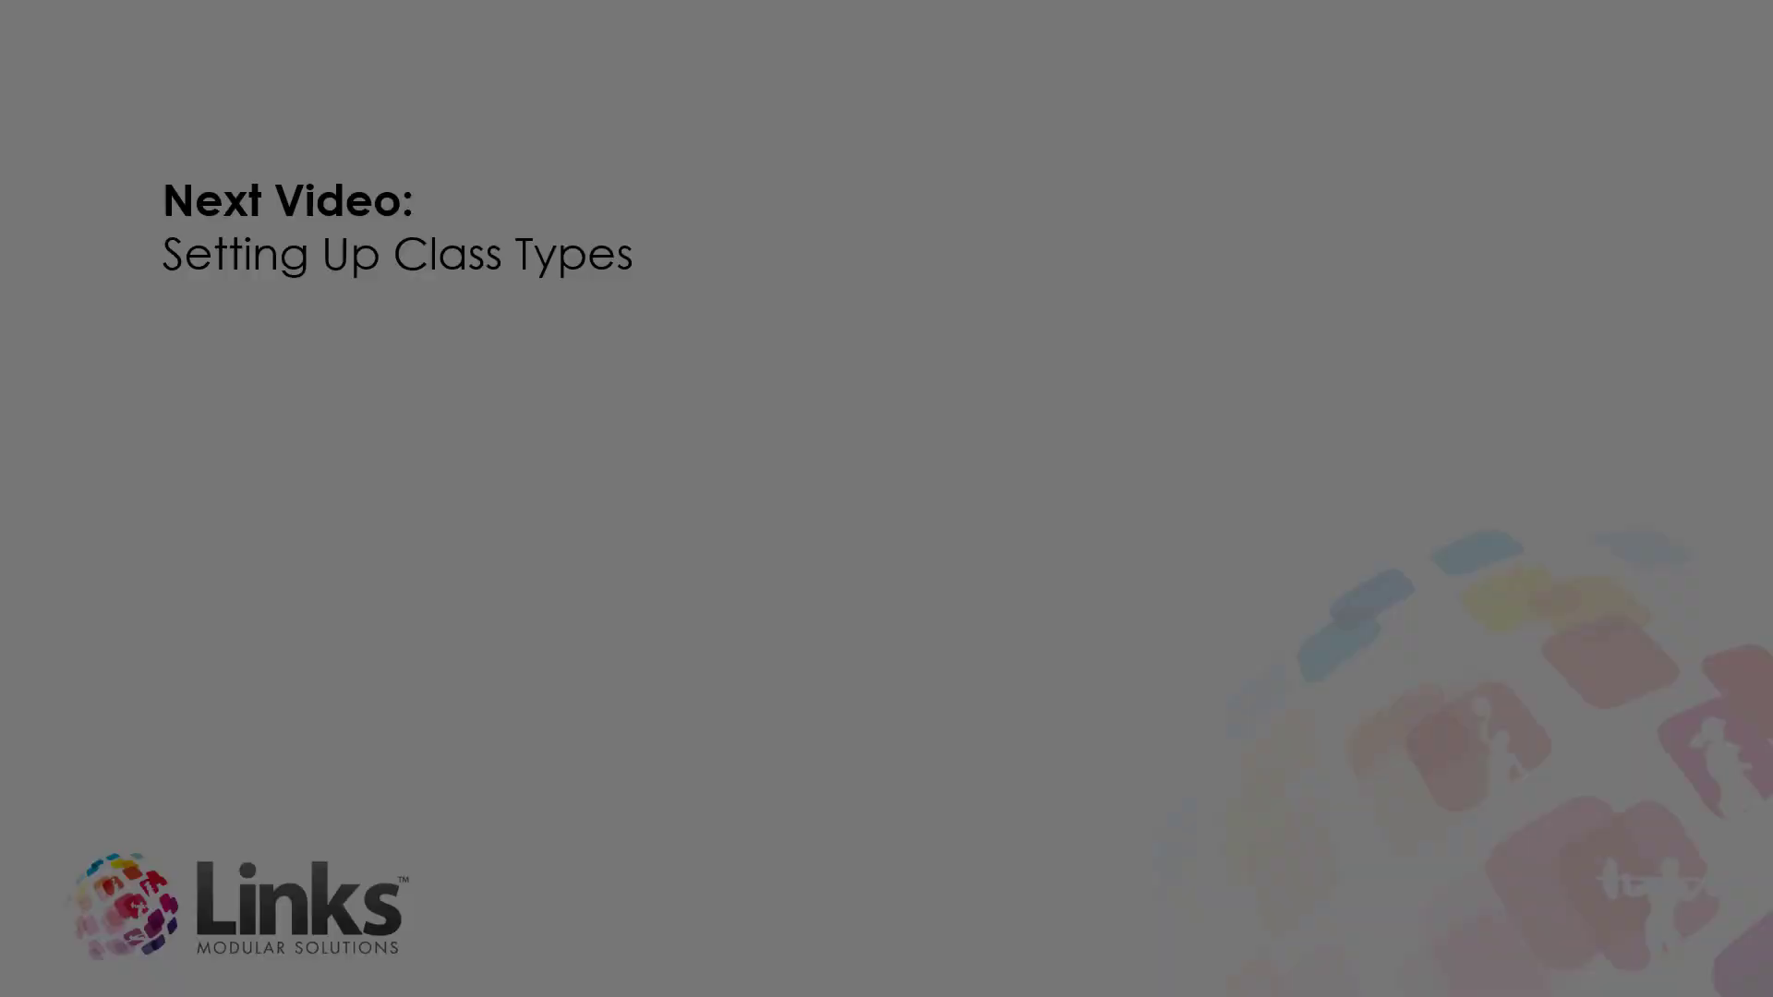